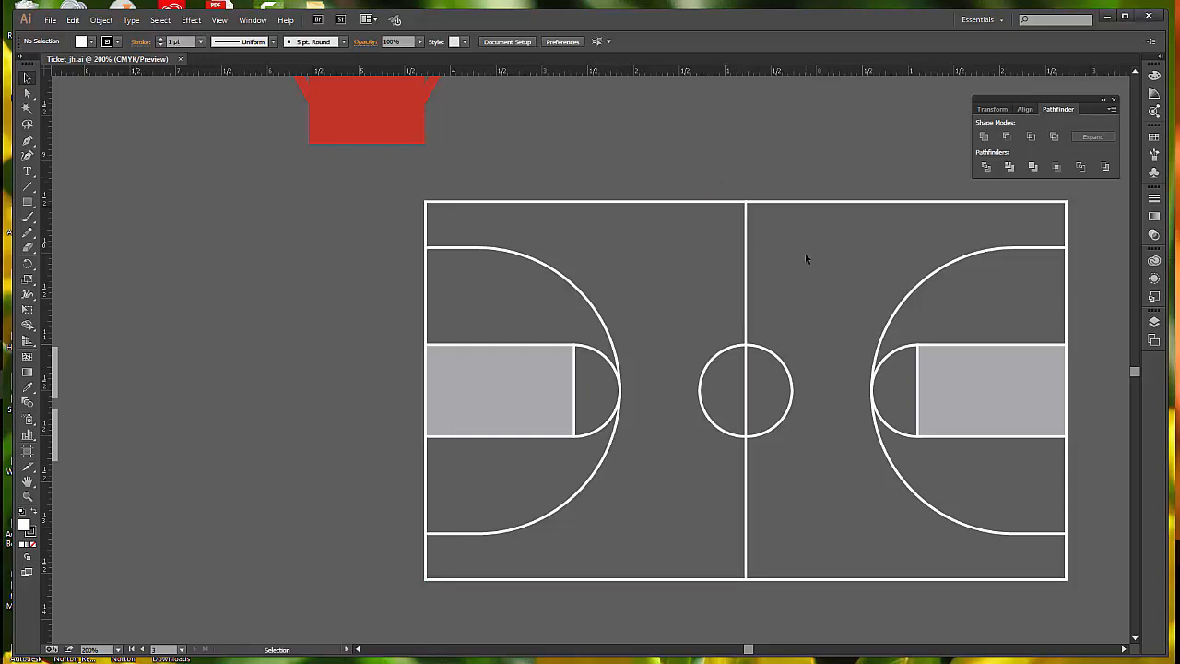
# Group all the basketball court lines and shapes into one object
pyautogui.moveTo(693, 144); pyautogui.dragTo(813, 269)
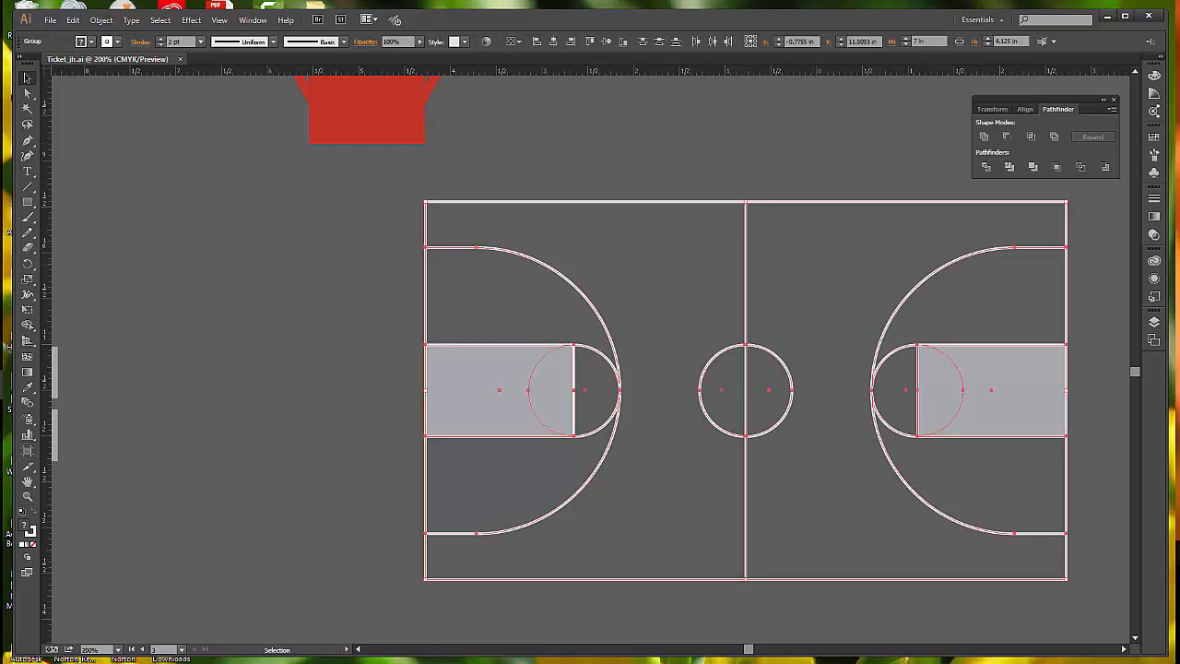
pyautogui.click(101, 19)
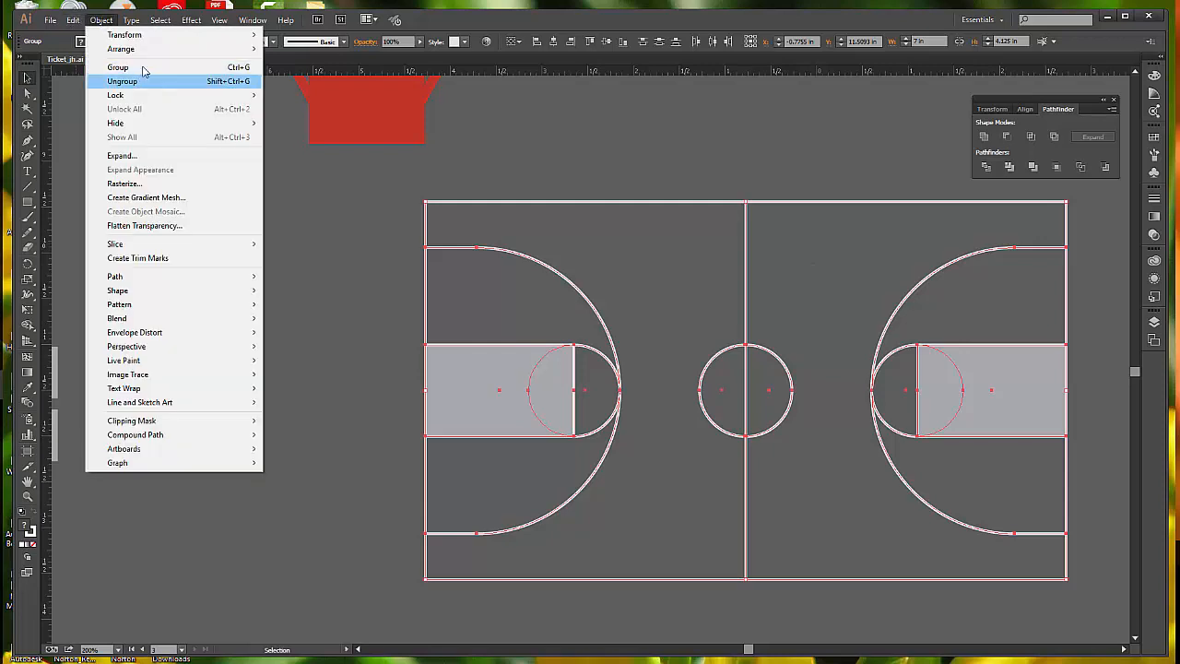
pyautogui.click(144, 67)
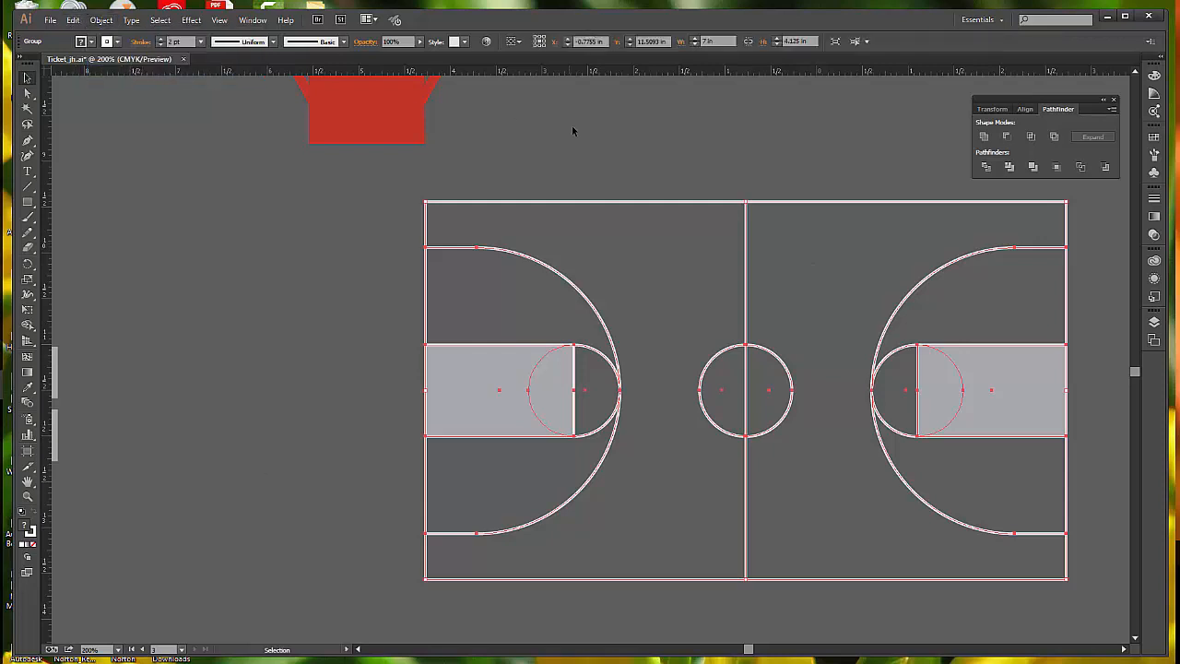
pyautogui.click(771, 185)
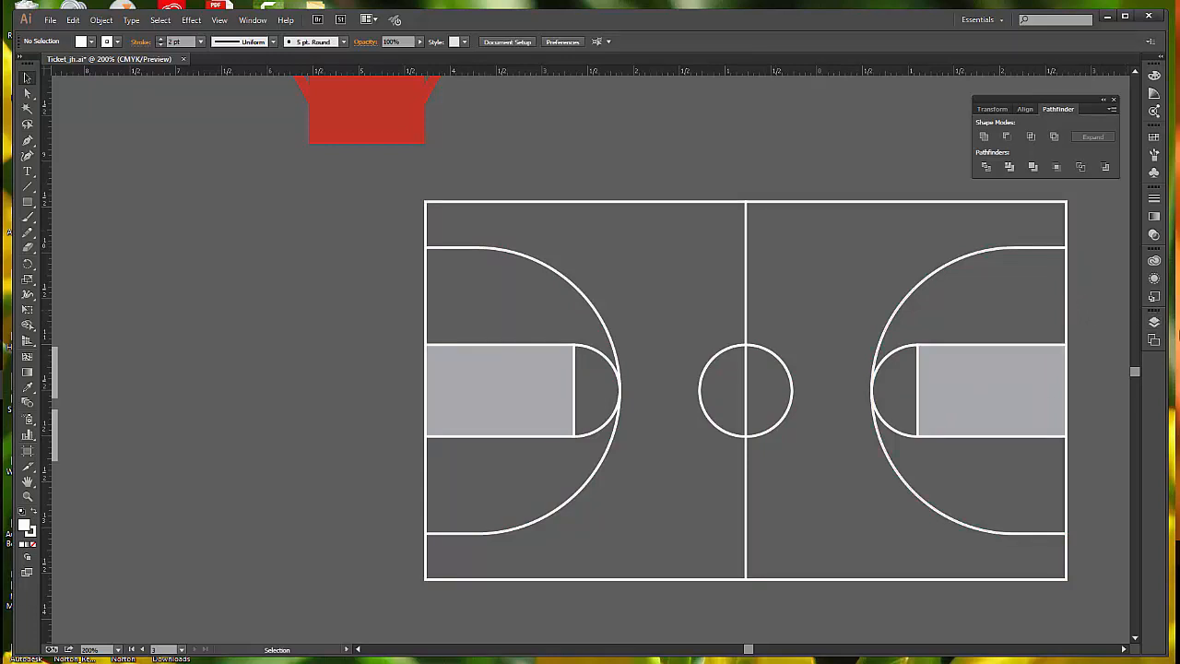
# On the Inside artboard, show the Net layer and hide the Background layer
pyautogui.click(1153, 340)
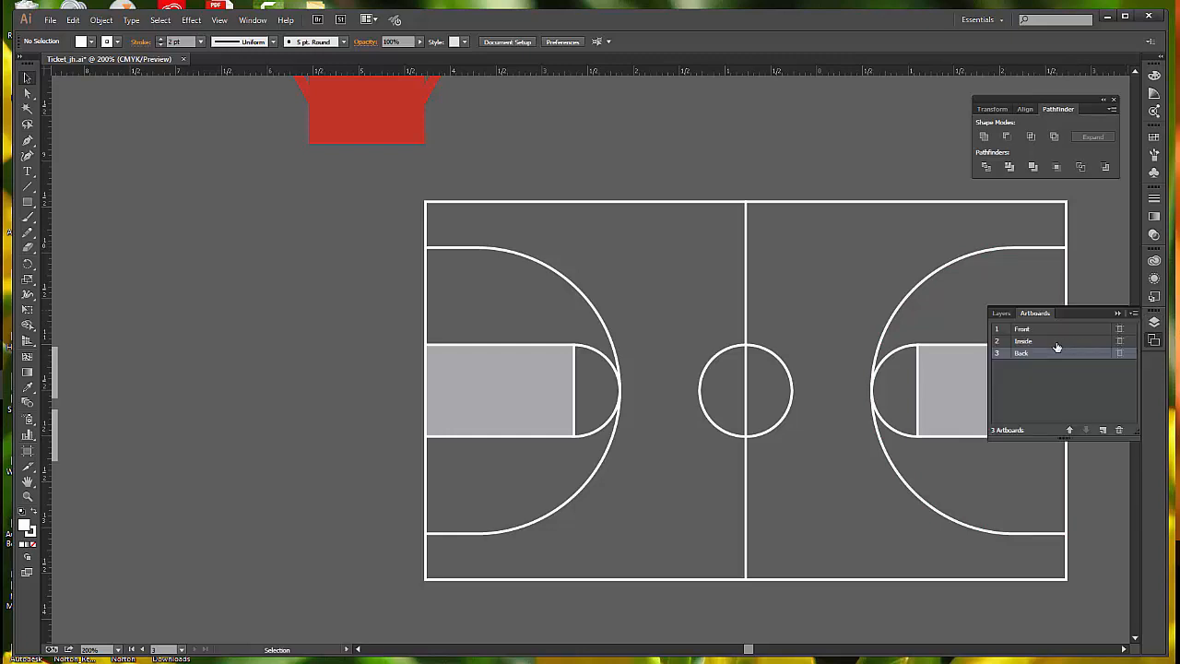
pyautogui.doubleClick(1057, 342)
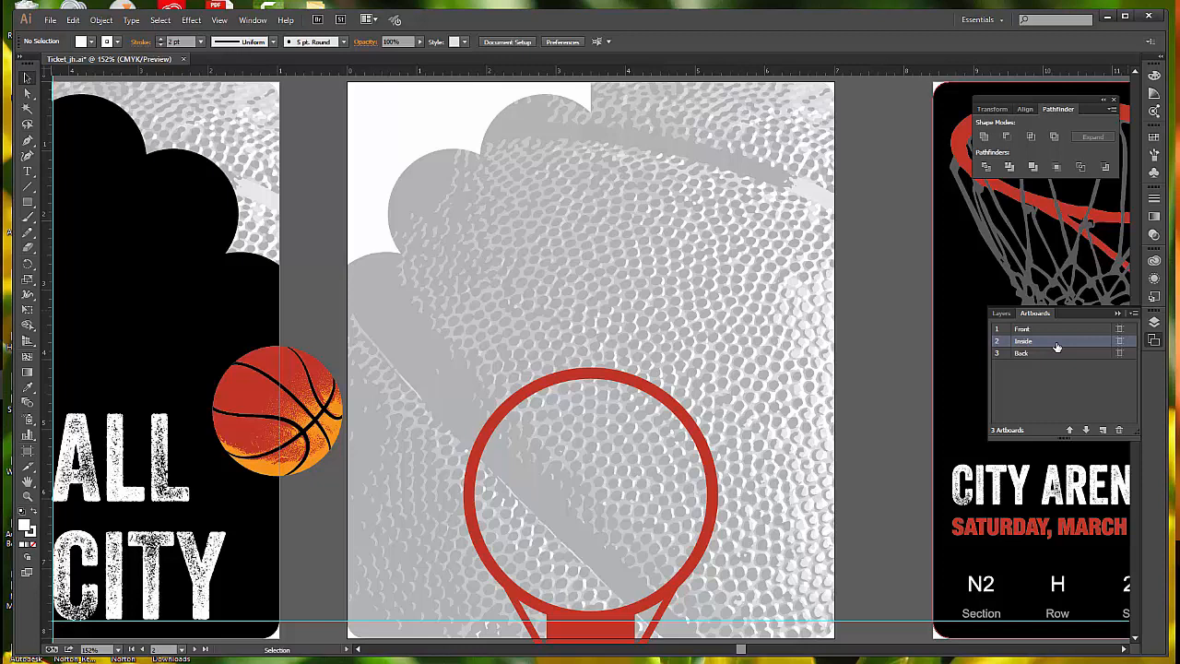
pyautogui.click(1001, 315)
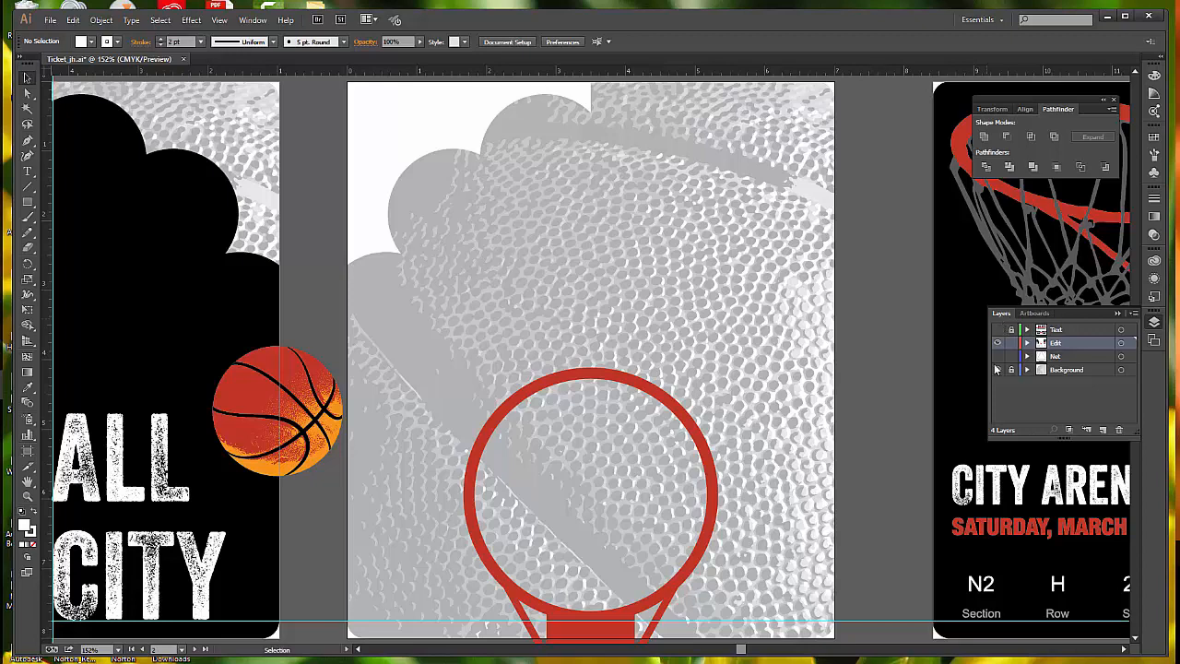
pyautogui.click(997, 356)
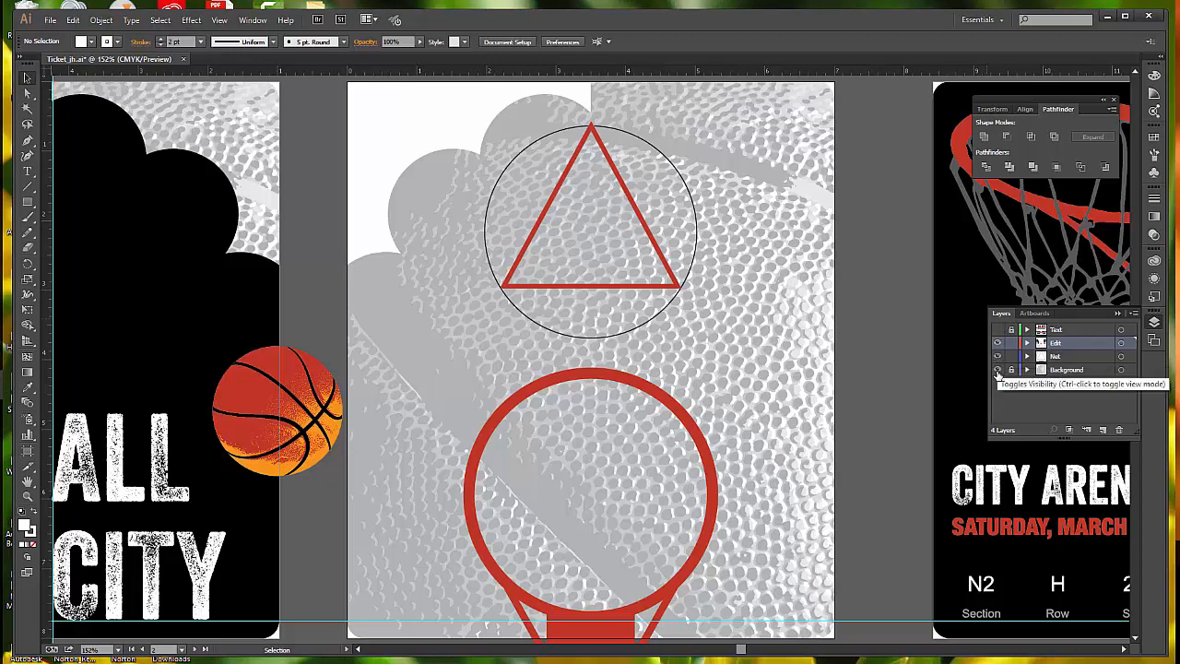
pyautogui.click(998, 370)
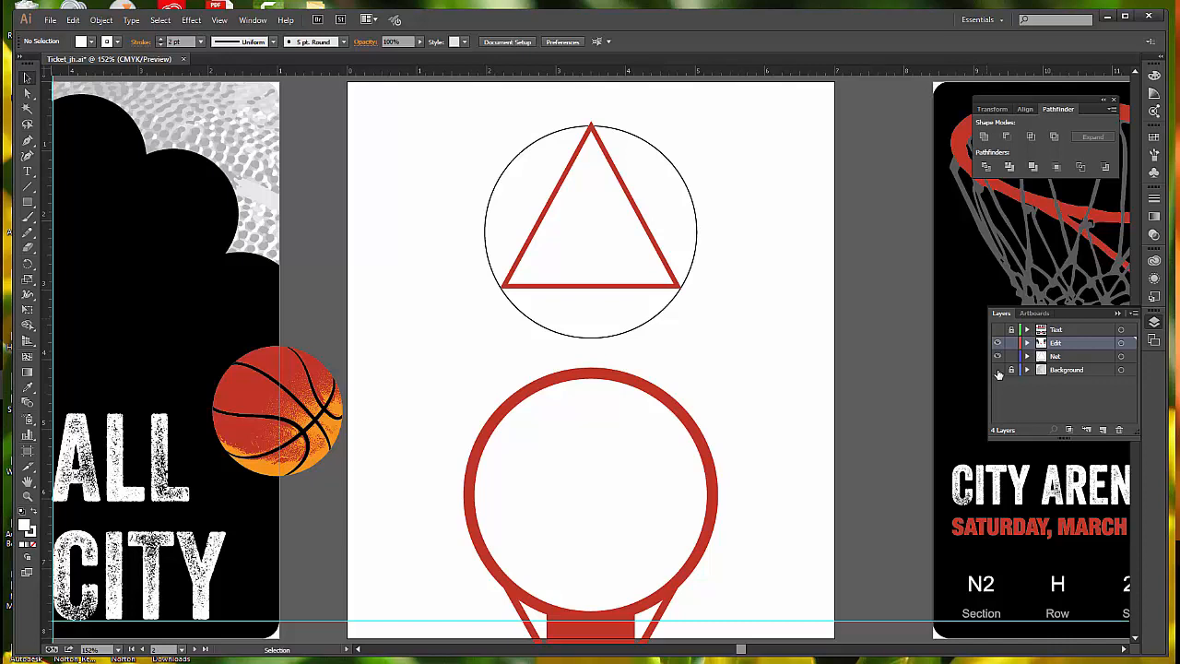
# Apply a Pucker & Bloat effect with a slight pucker to the red triangle, curving its sides inward and sharpening its points
pyautogui.click(661, 264)
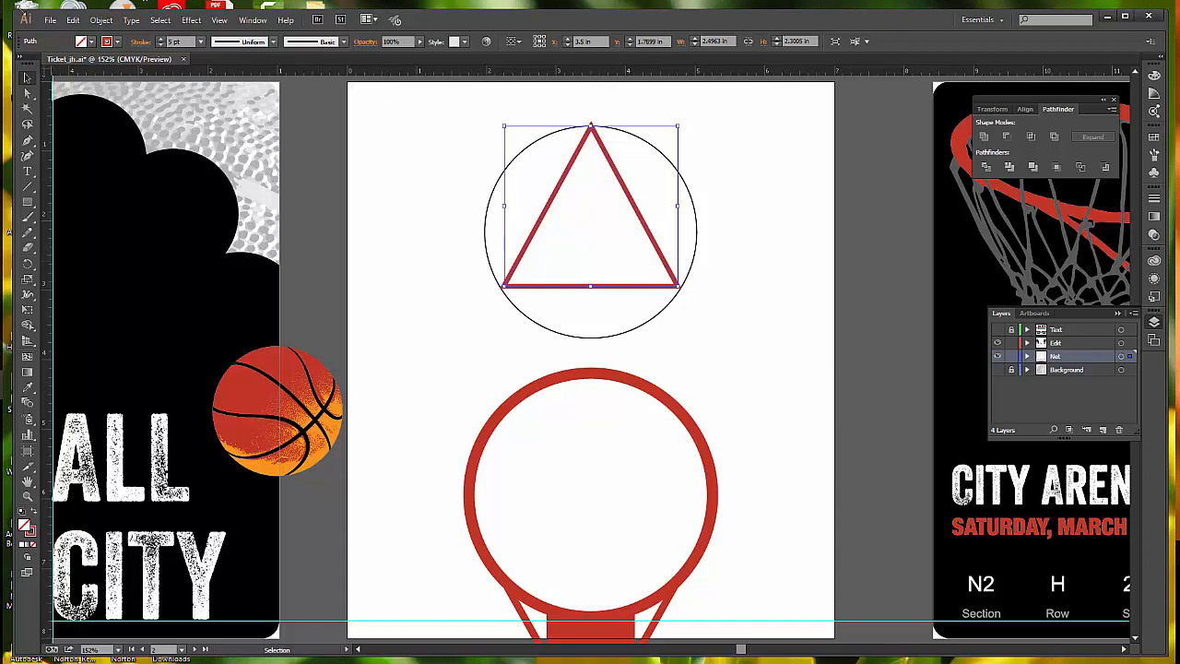
pyautogui.click(193, 21)
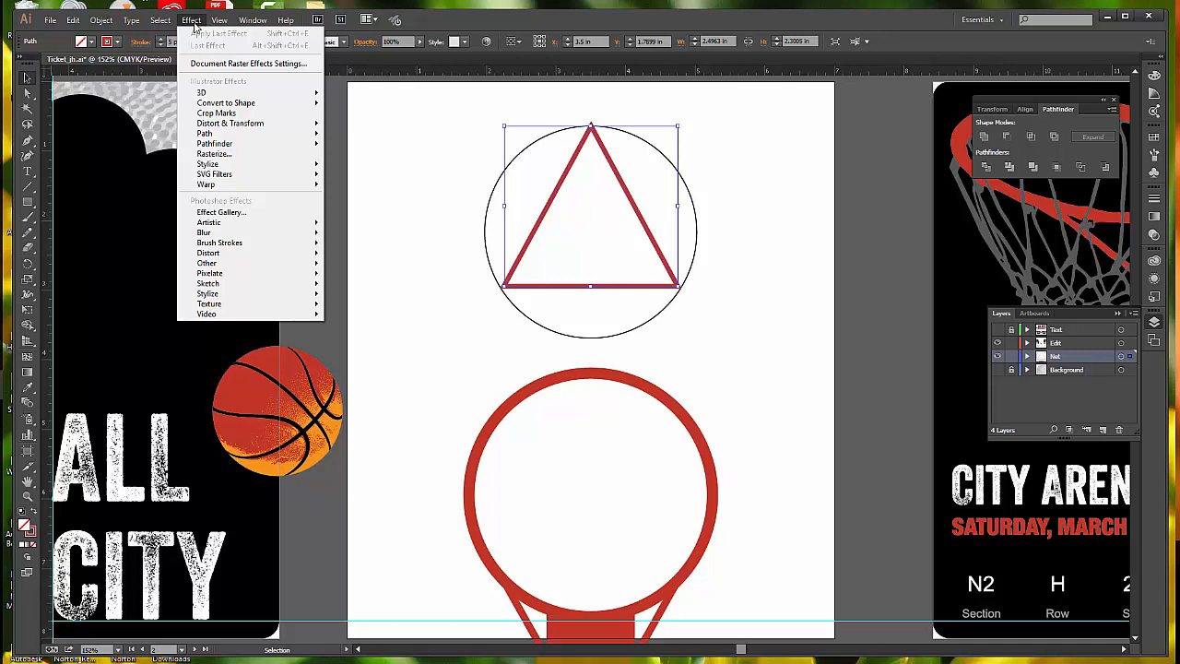
pyautogui.moveTo(220, 126)
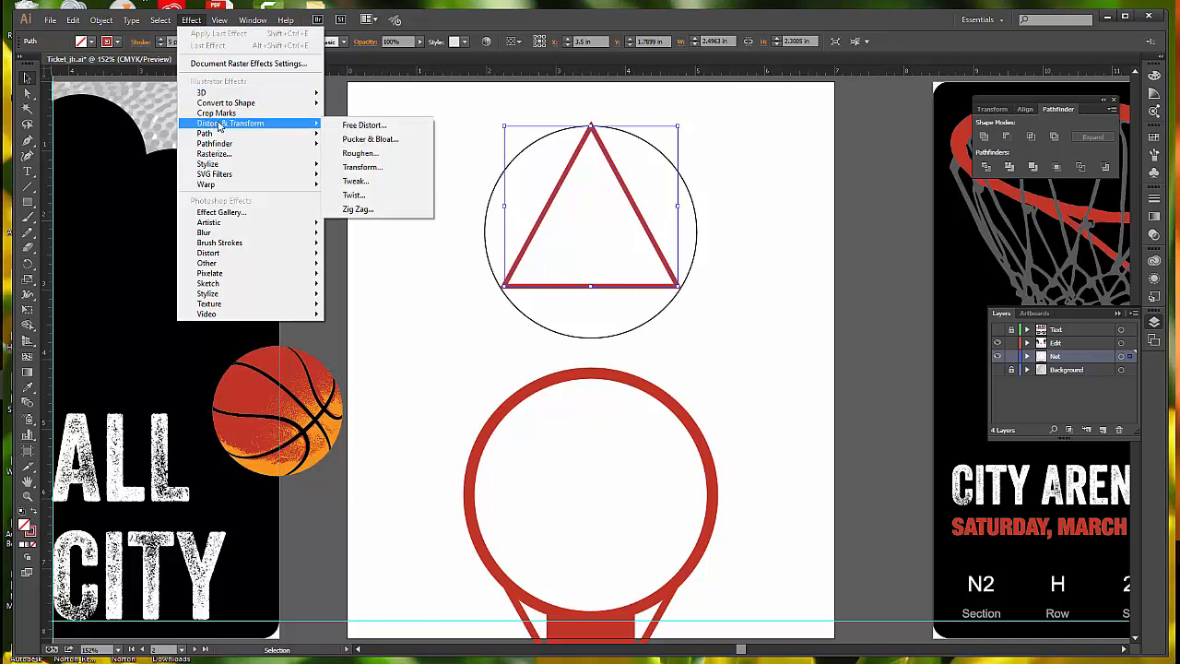
pyautogui.click(378, 142)
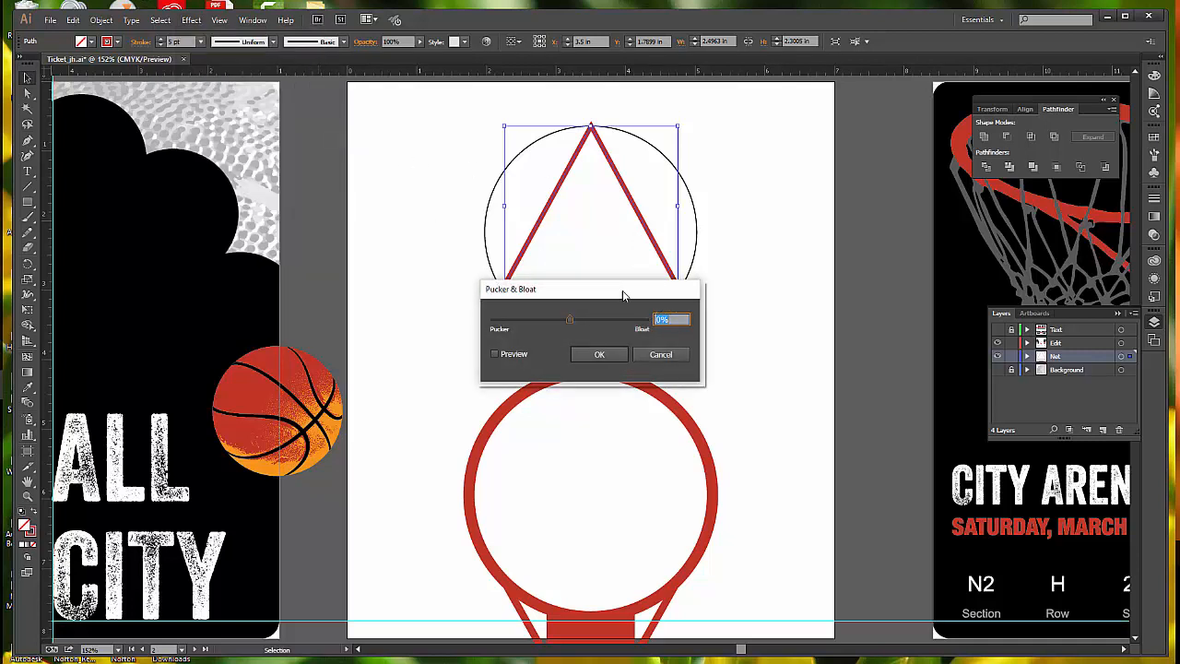
pyautogui.moveTo(624, 291); pyautogui.dragTo(622, 330)
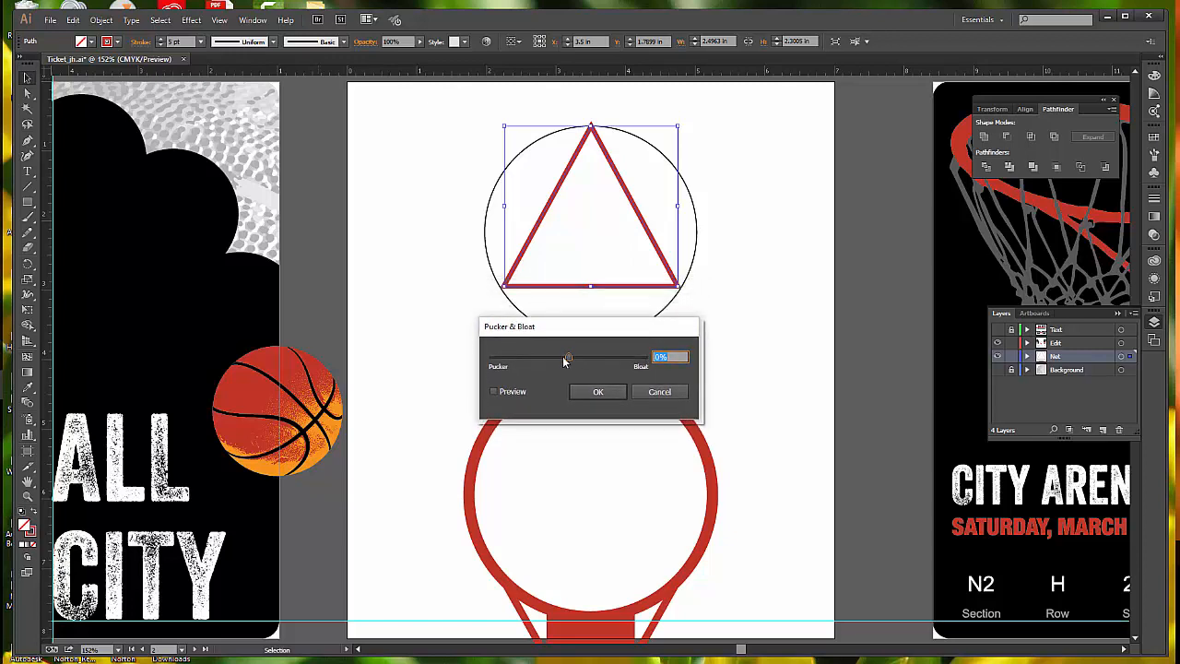
pyautogui.moveTo(565, 359); pyautogui.dragTo(546, 356)
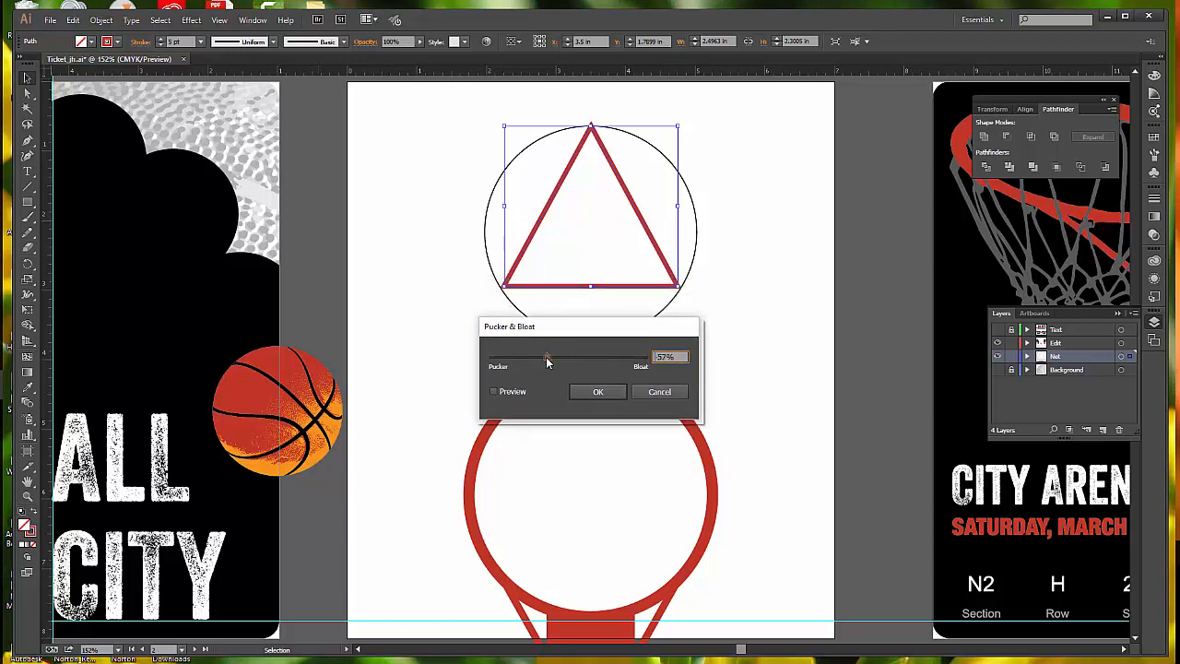
pyautogui.click(494, 392)
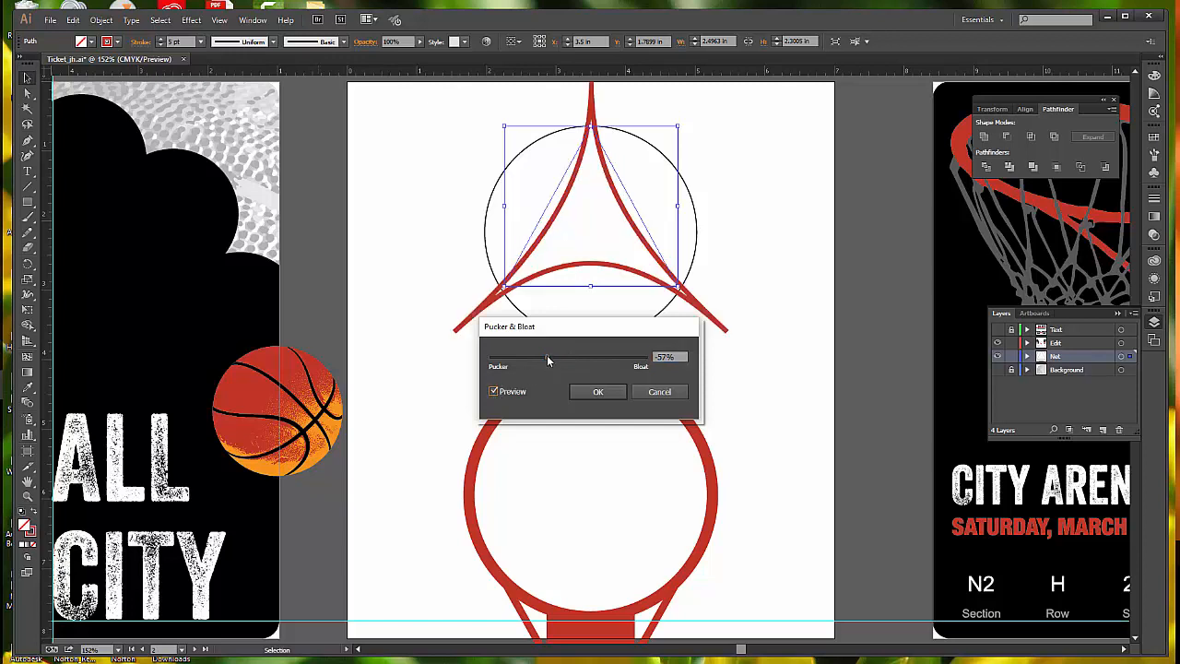
pyautogui.moveTo(547, 359)
pyautogui.mouseDown()
pyautogui.moveTo(631, 359)
pyautogui.moveTo(510, 365)
pyautogui.moveTo(567, 365)
pyautogui.mouseUp()
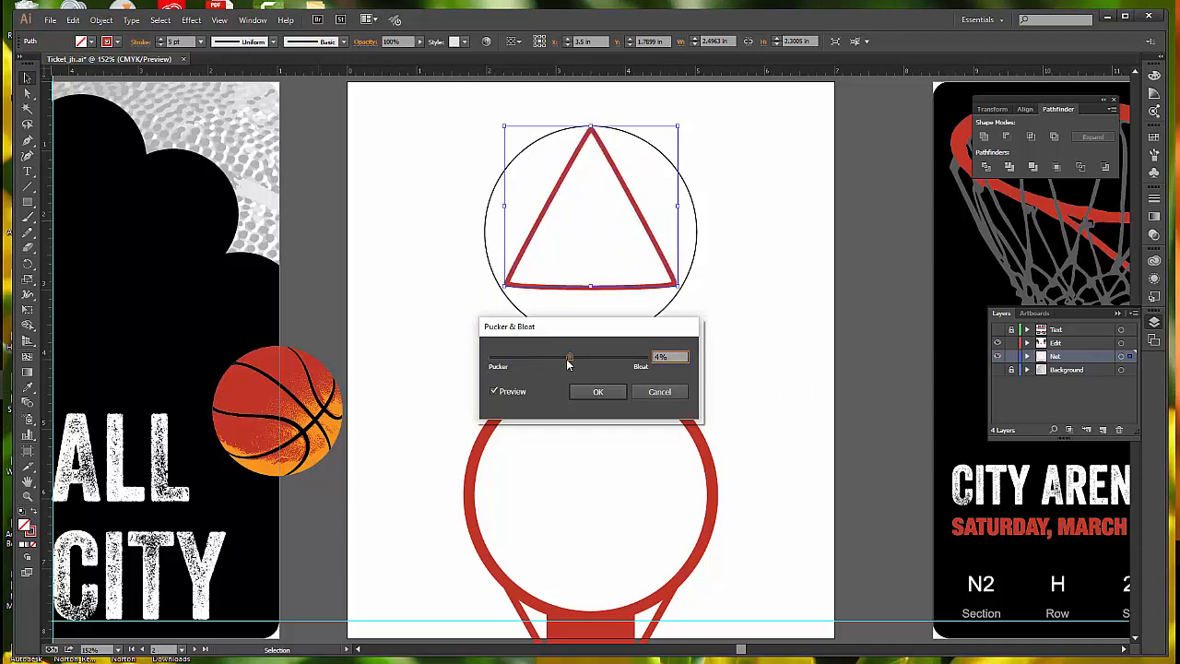
pyautogui.moveTo(567, 365); pyautogui.dragTo(559, 358)
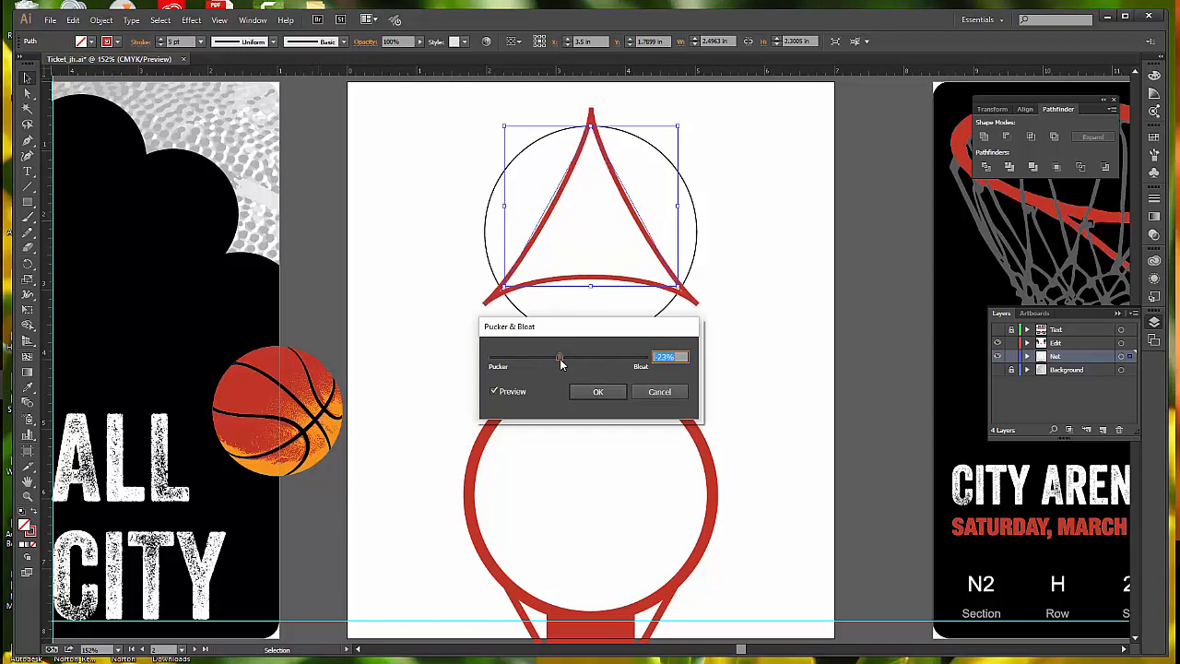
pyautogui.moveTo(560, 359); pyautogui.dragTo(563, 359)
pyautogui.click(599, 391)
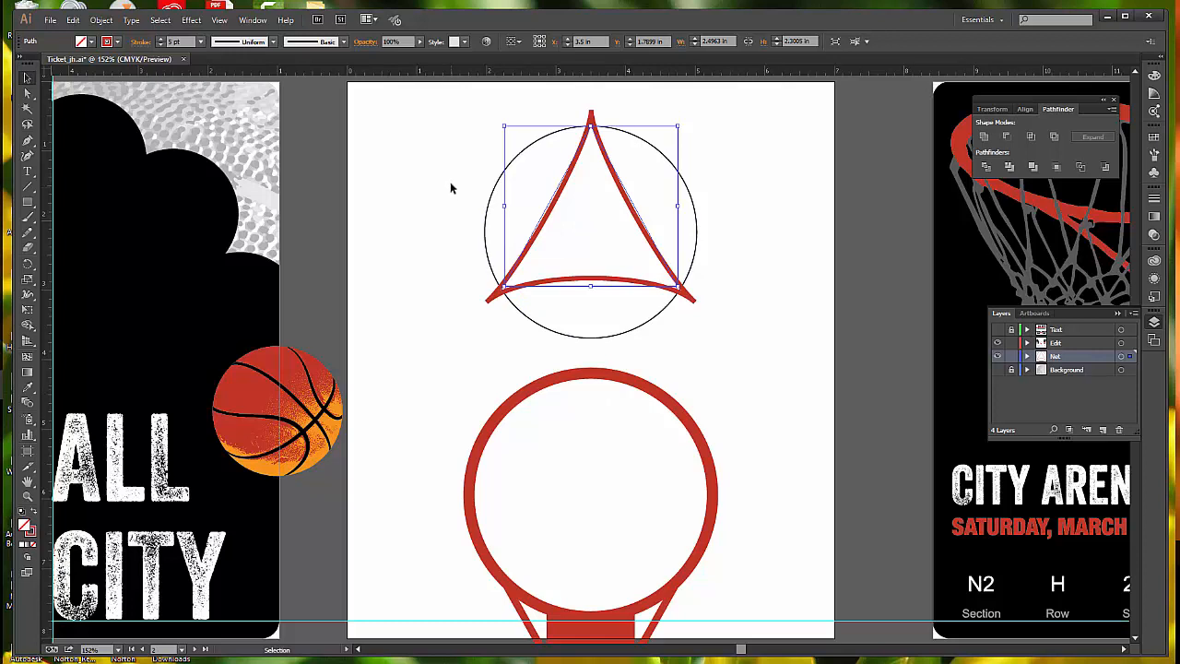
# Make a rotated copy of the puckered triangle and its circle together, turned roughly a twelfth of a turn counter-clockwise
pyautogui.moveTo(452, 181); pyautogui.dragTo(616, 274)
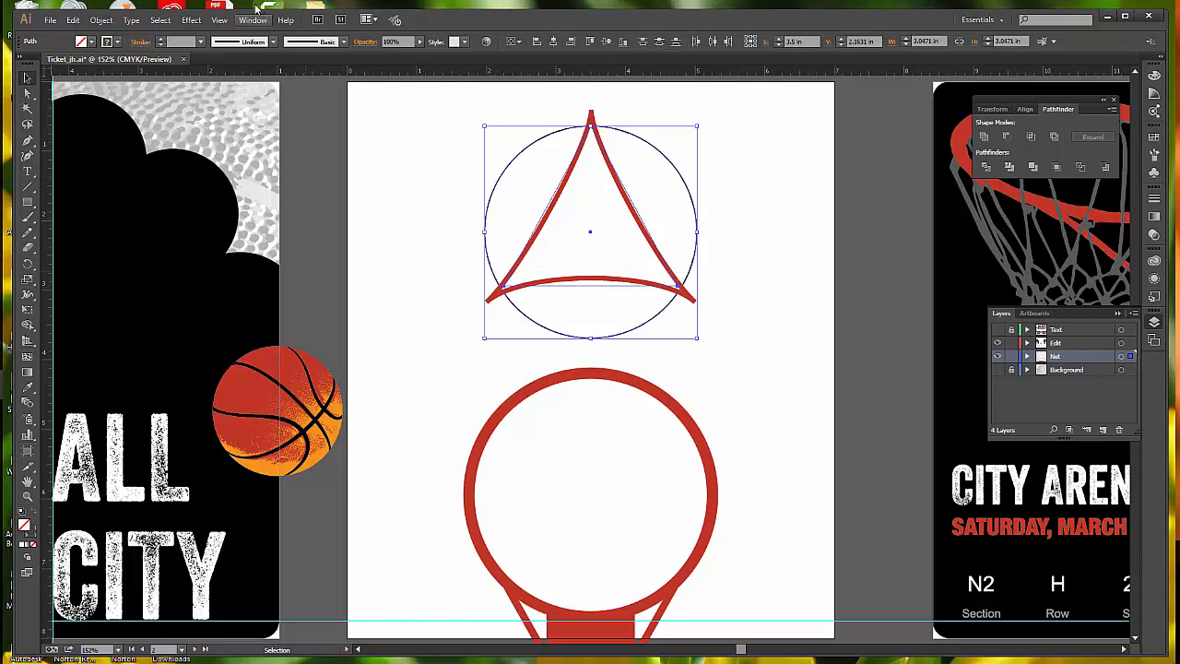
pyautogui.click(100, 20)
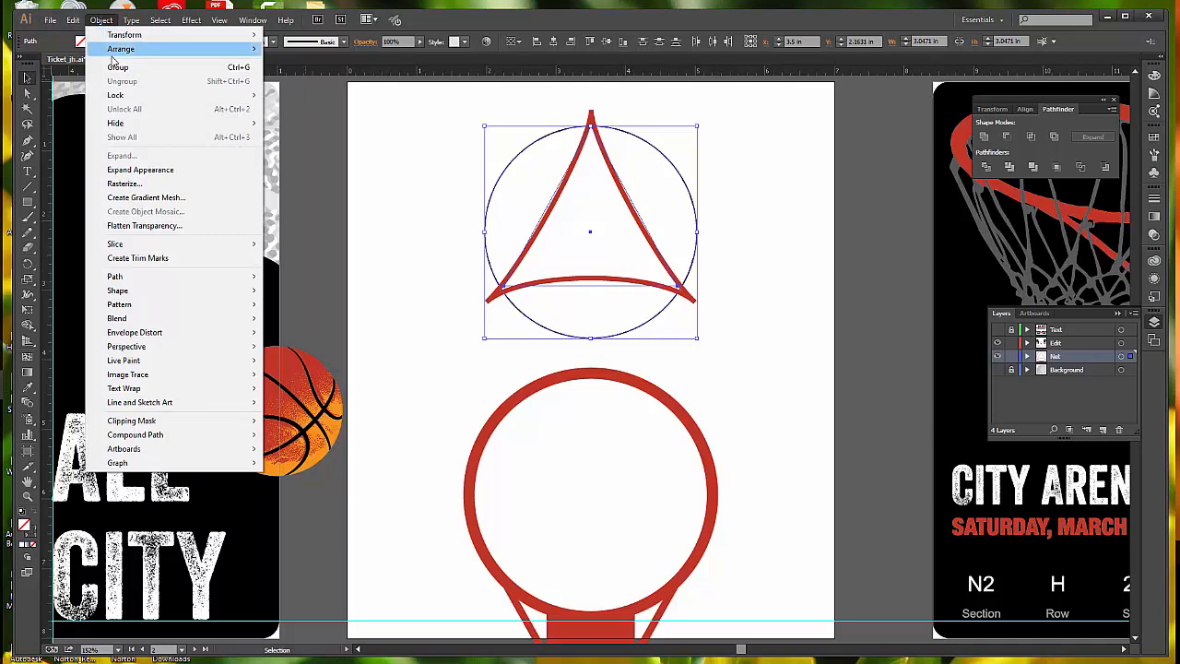
pyautogui.moveTo(134, 37)
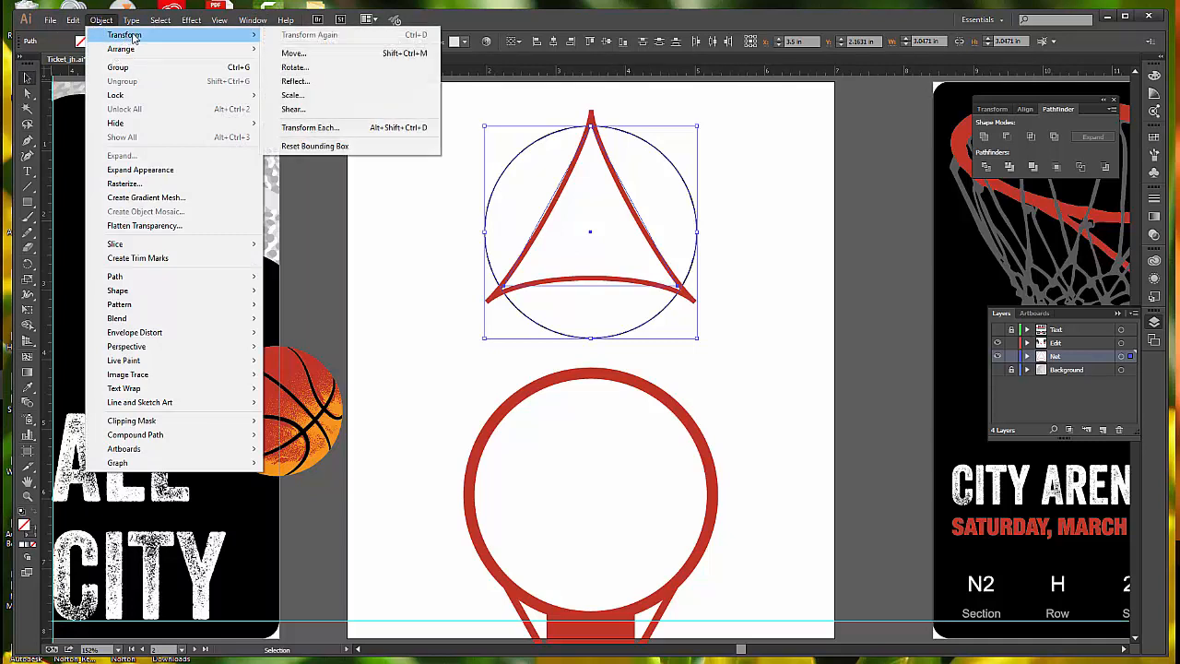
pyautogui.click(315, 70)
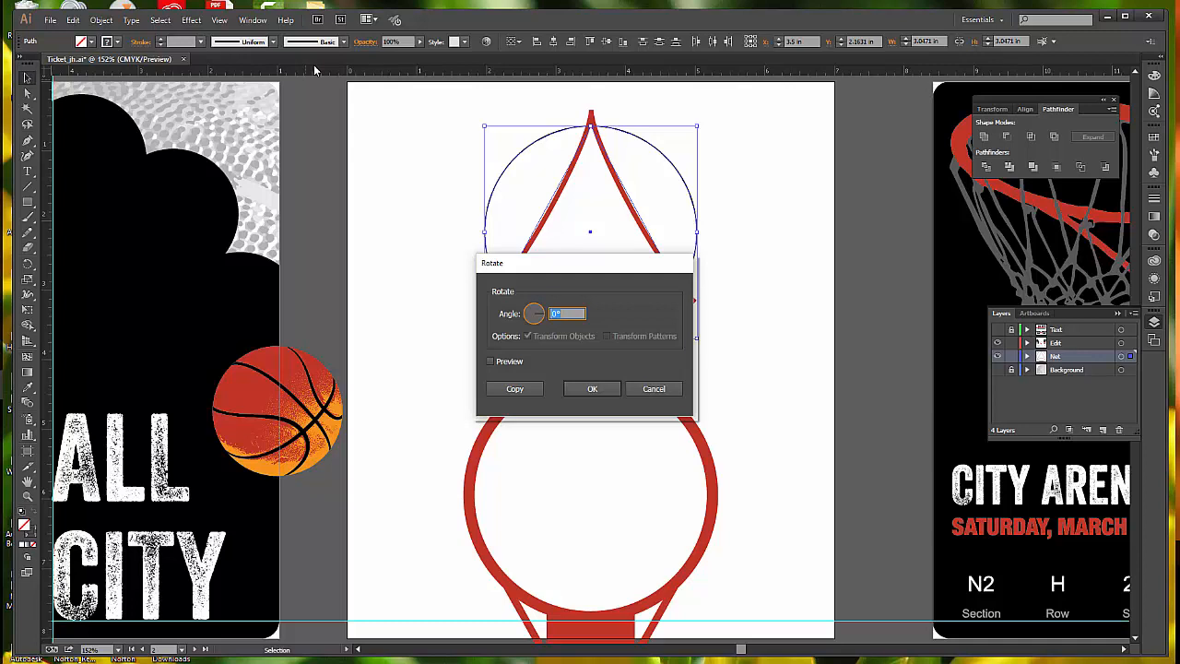
pyautogui.click(542, 318)
pyautogui.moveTo(543, 318); pyautogui.dragTo(544, 314)
pyautogui.moveTo(544, 314); pyautogui.dragTo(565, 302)
pyautogui.click(513, 389)
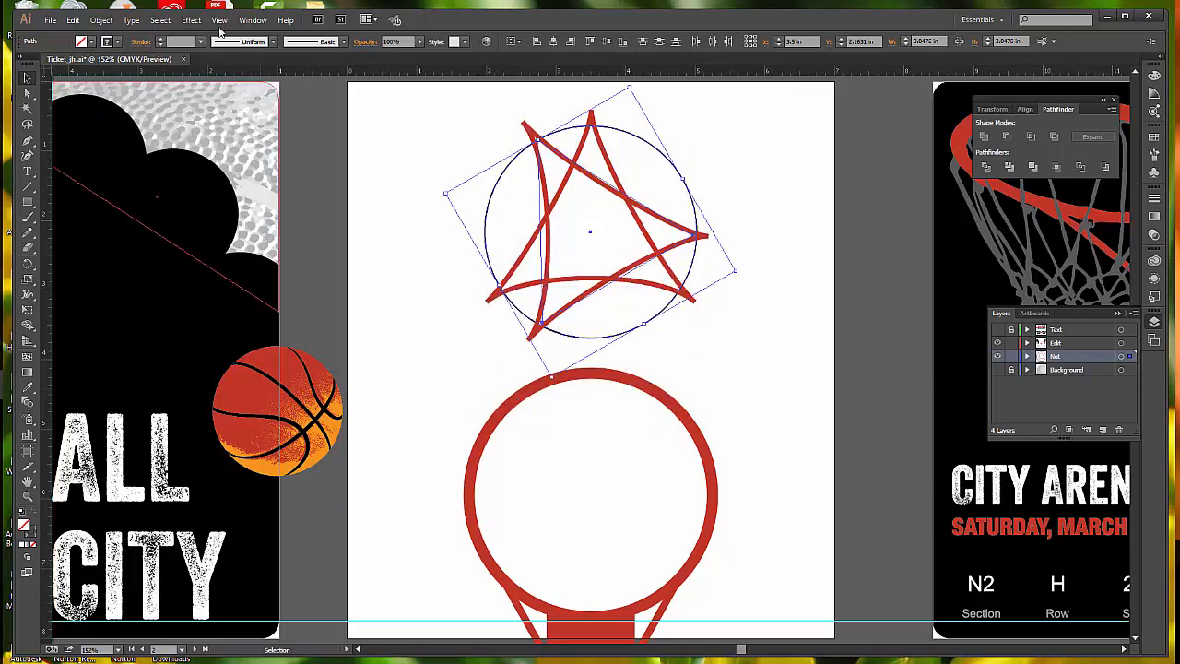
# Repeat the rotated copy two more times with Transform Again to form a twelve-pointed net
pyautogui.click(102, 19)
pyautogui.moveTo(110, 35)
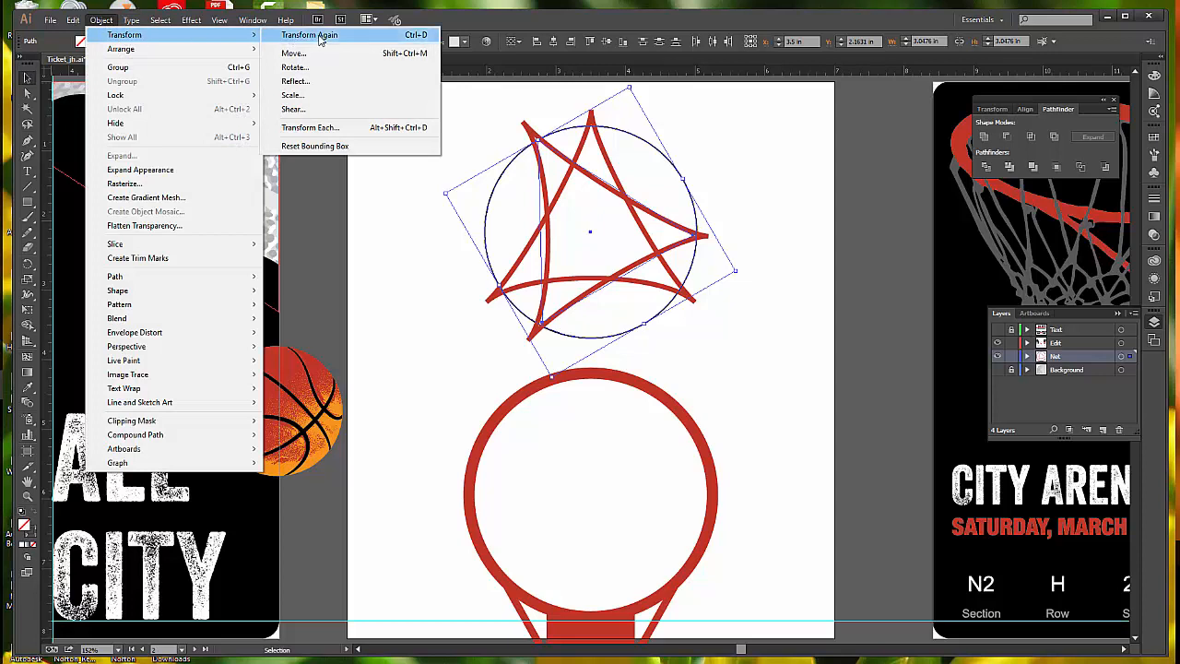
pyautogui.click(309, 35)
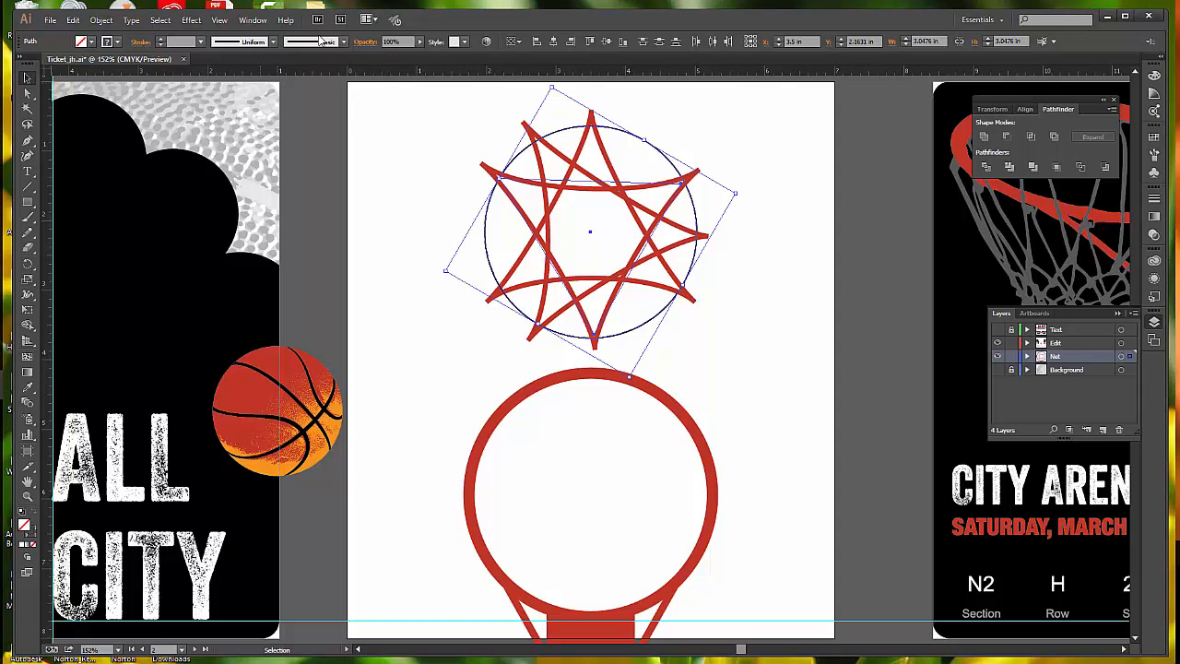
pyautogui.hotkey('ctrl', 'd')
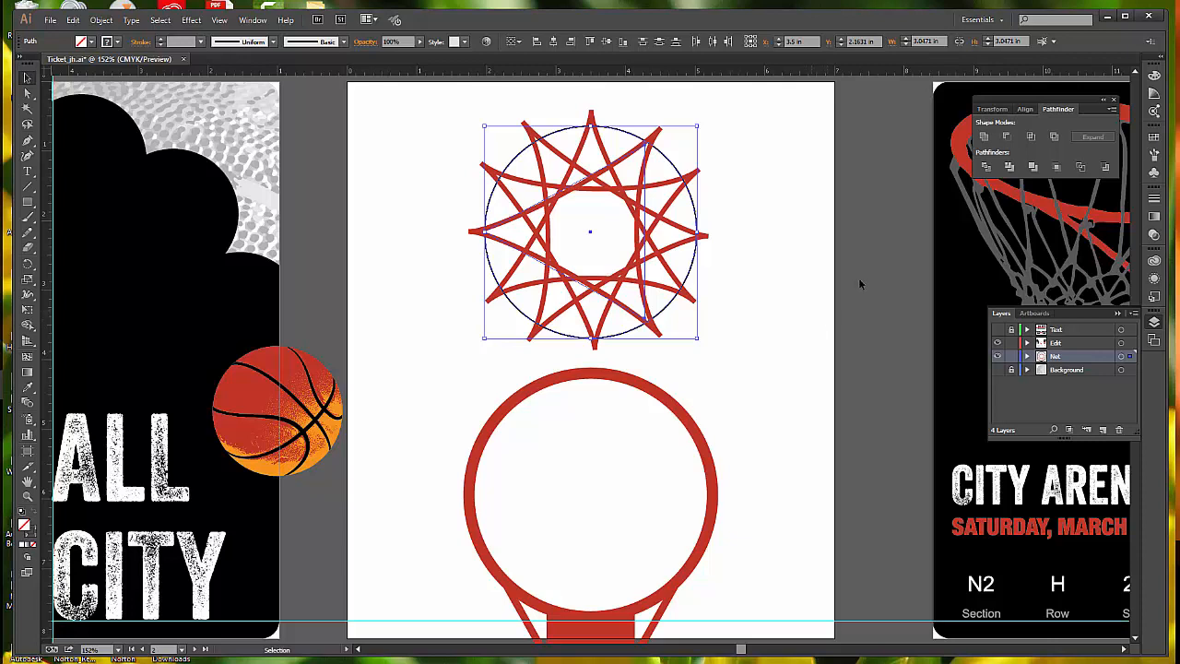
pyautogui.click(802, 285)
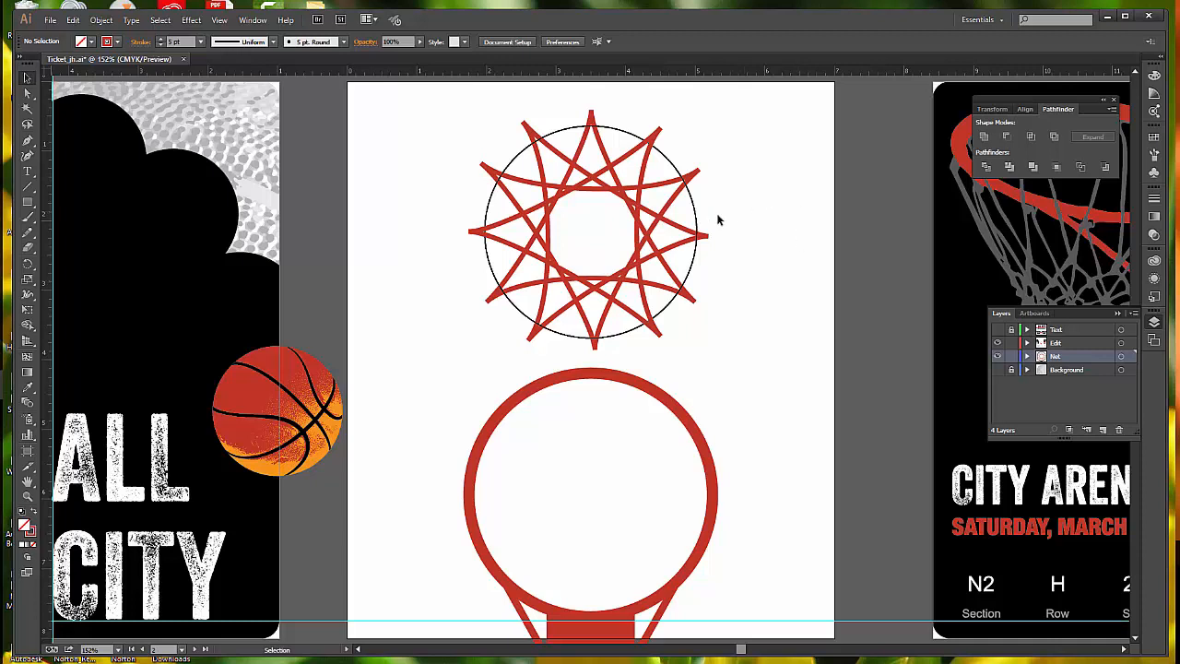
# Delete all the thin black circles around the net, keeping only the red triangles
pyautogui.moveTo(710, 195); pyautogui.dragTo(695, 208)
pyautogui.click(796, 210)
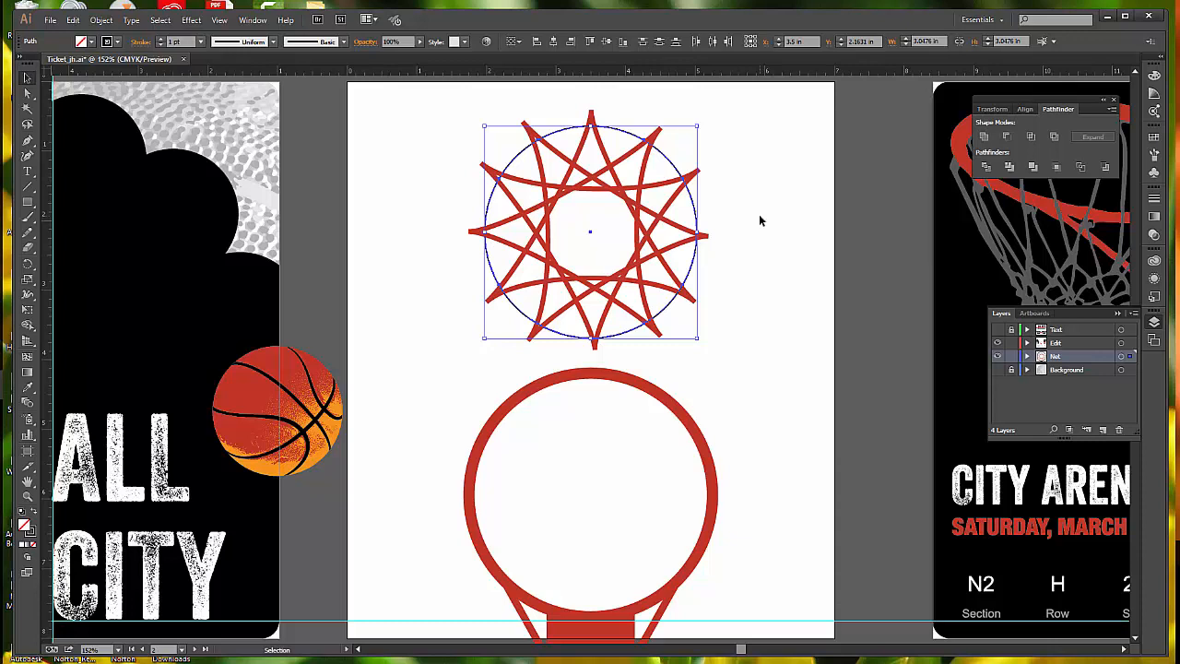
pyautogui.press('Delete')
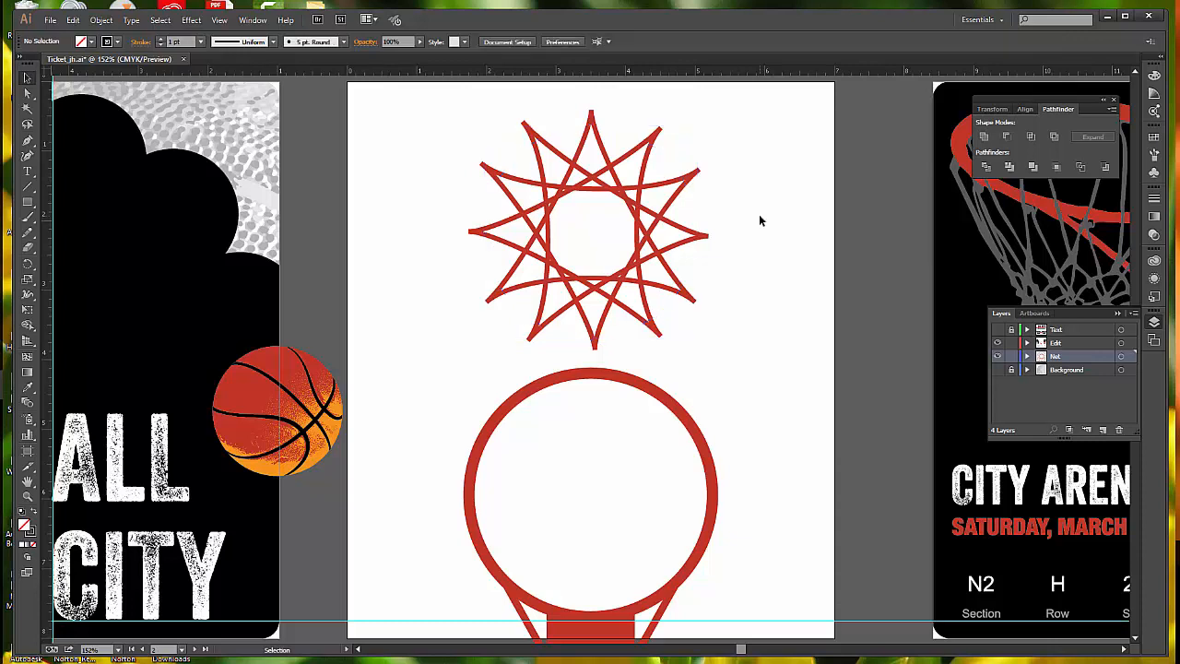
# Group all the puckered red triangles into one net object and select the group
pyautogui.moveTo(752, 184); pyautogui.dragTo(615, 256)
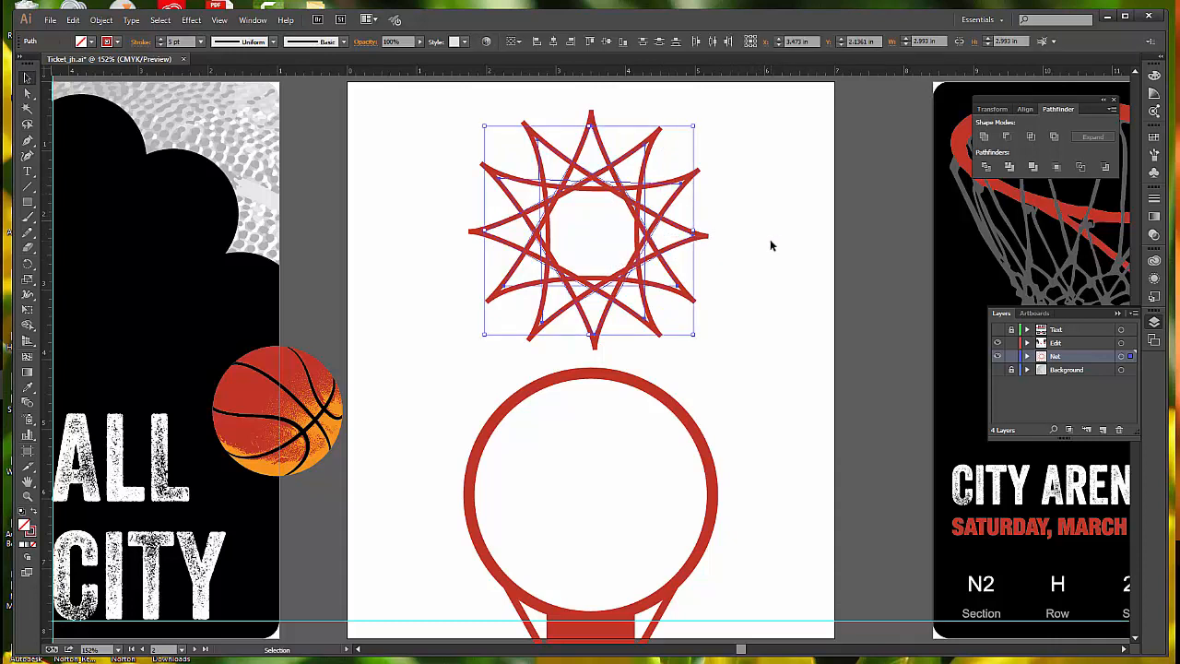
pyautogui.click(102, 19)
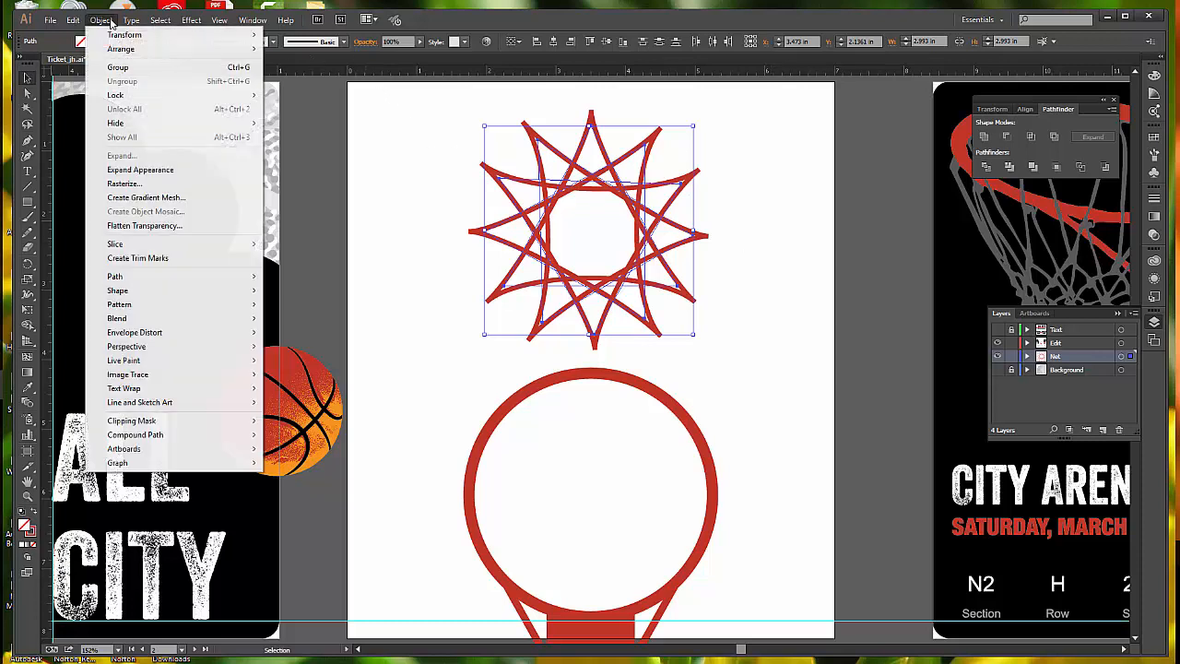
pyautogui.click(117, 67)
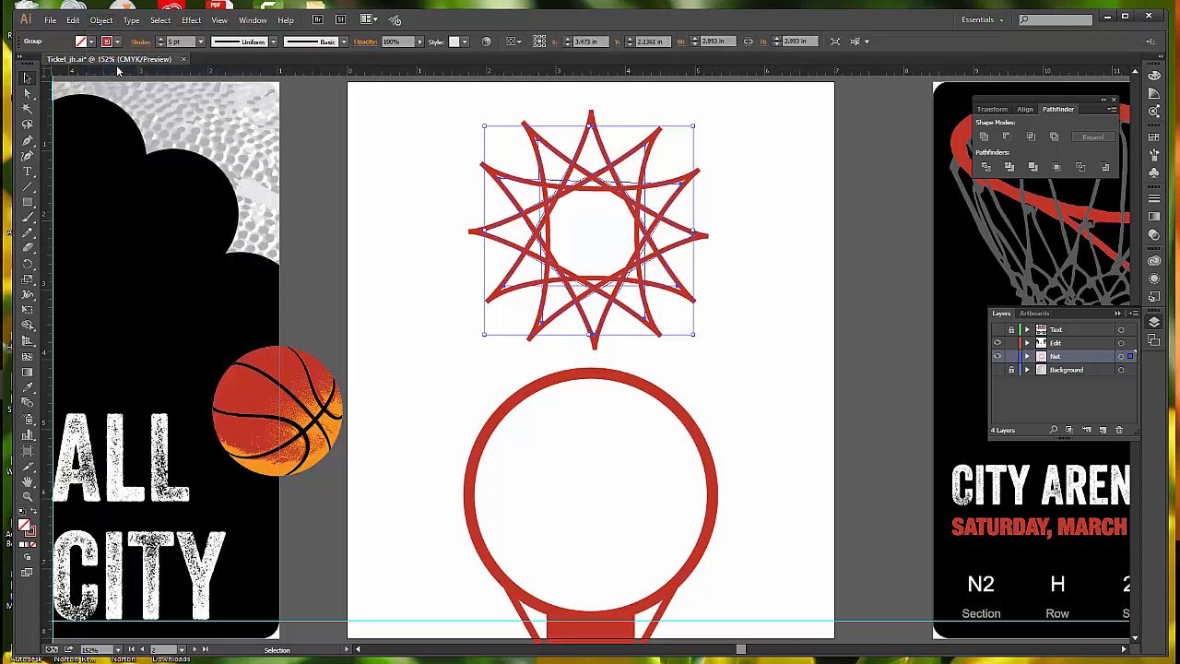
pyautogui.click(593, 270)
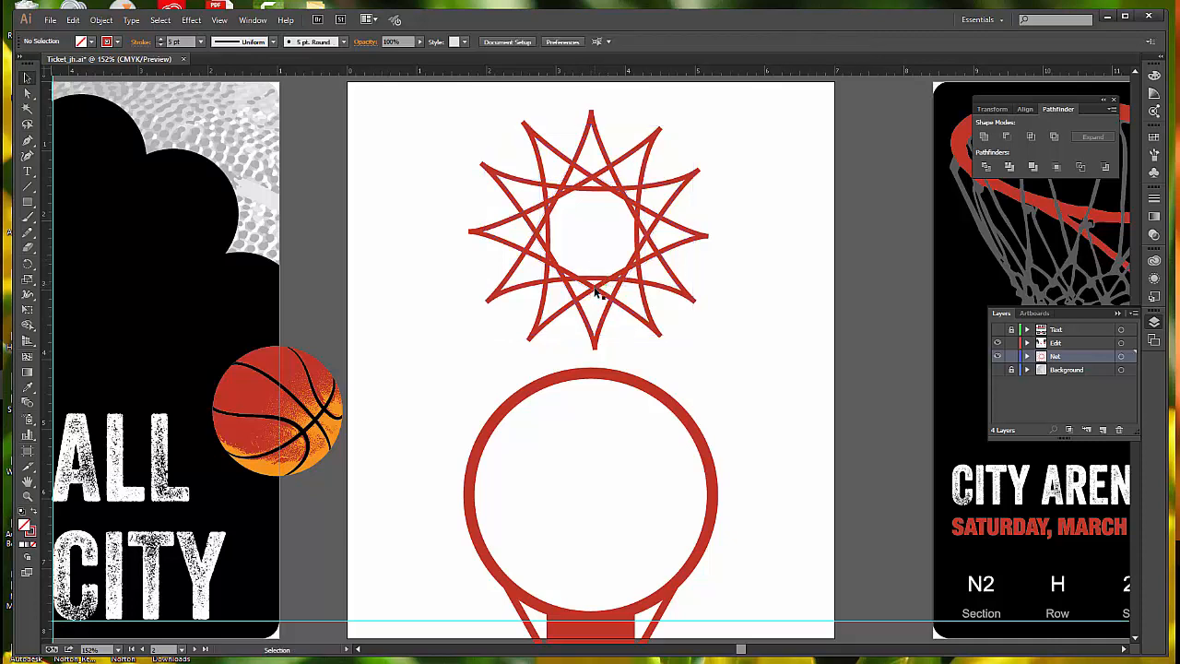
pyautogui.click(595, 292)
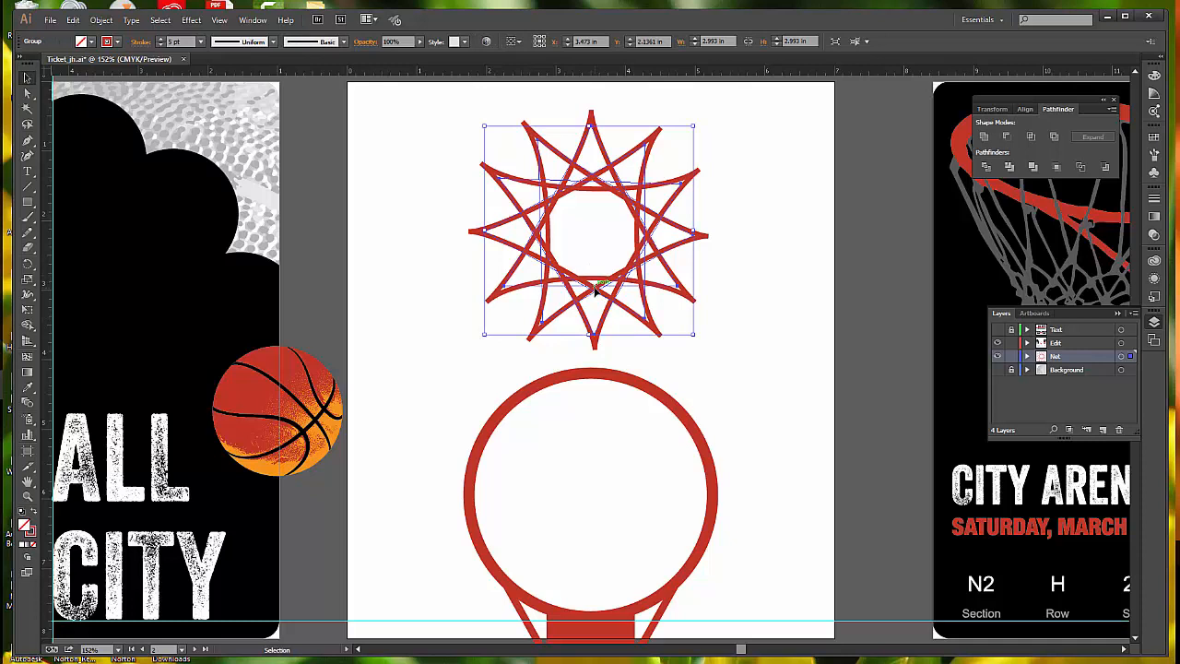
# Move the net group straight down about 3.77 in to the centre of the red hoop ring and set its stroke to white
pyautogui.moveTo(598, 317); pyautogui.dragTo(597, 550)
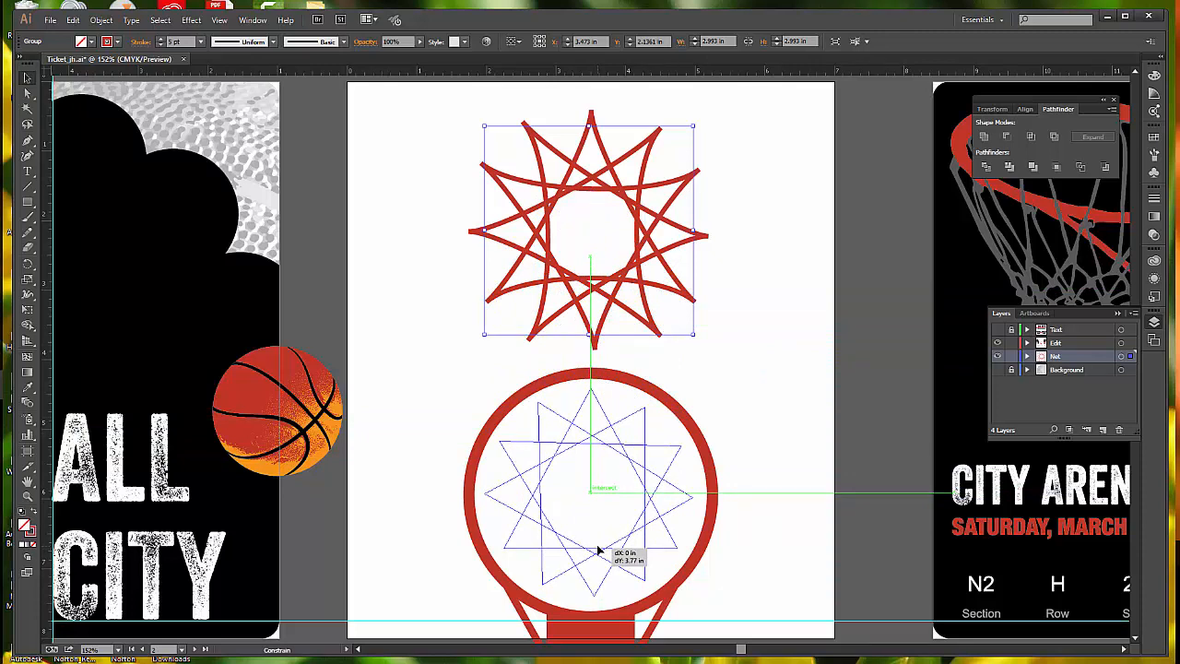
pyautogui.moveTo(598, 550); pyautogui.dragTo(598, 551)
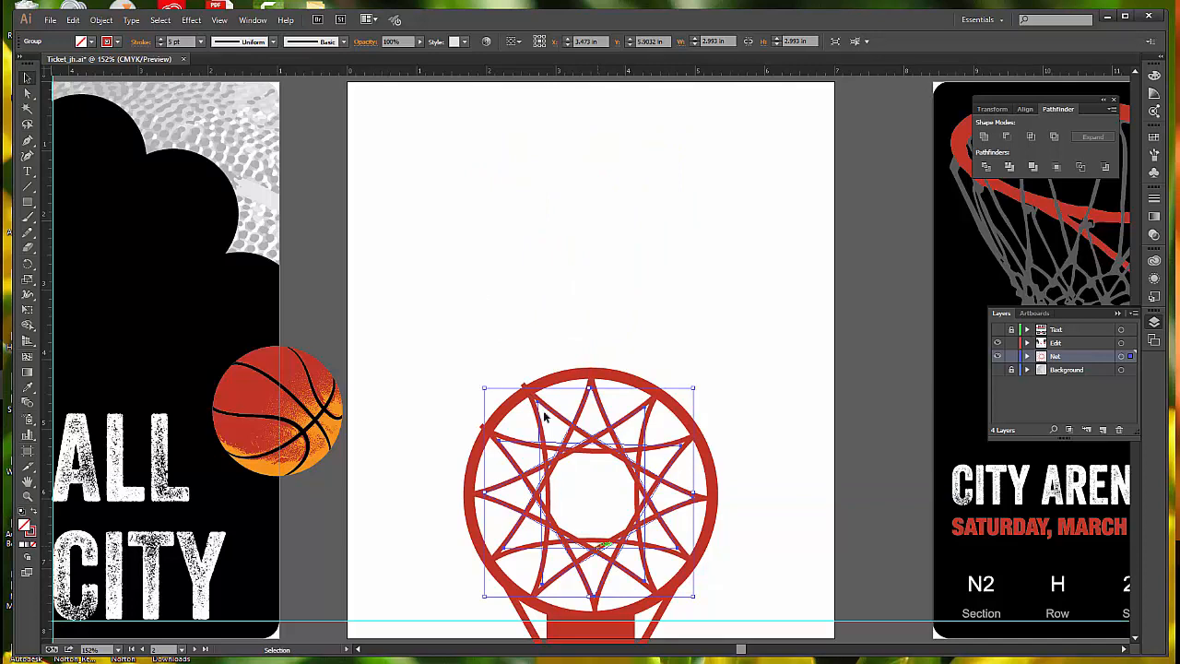
pyautogui.click(92, 42)
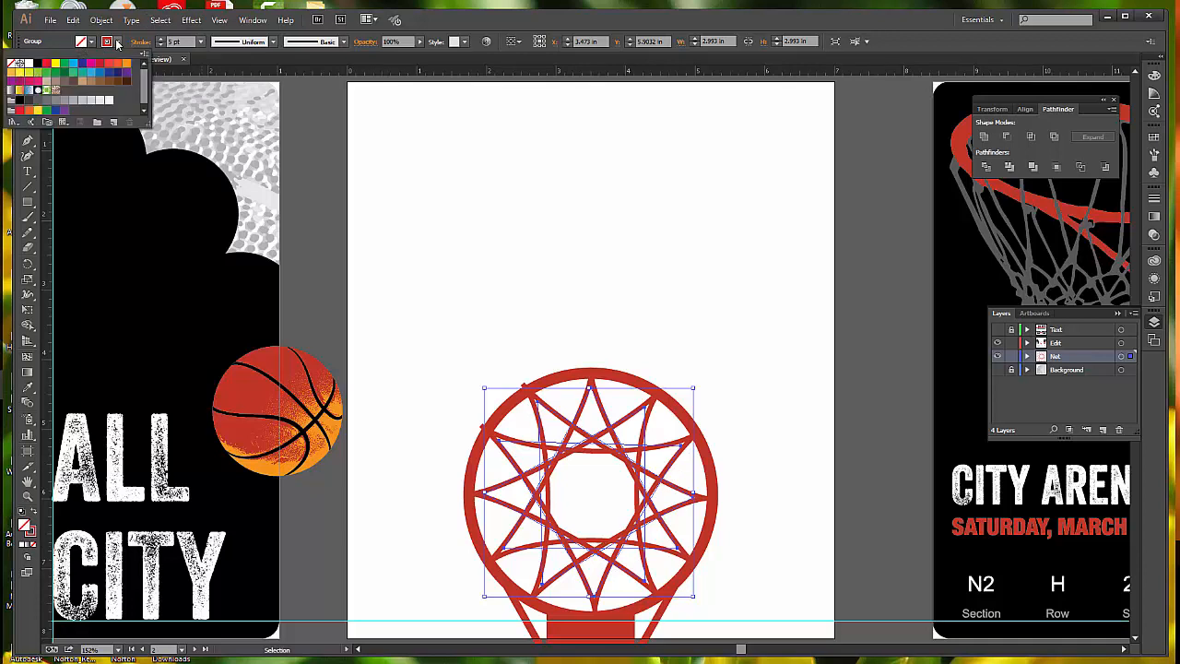
pyautogui.click(27, 67)
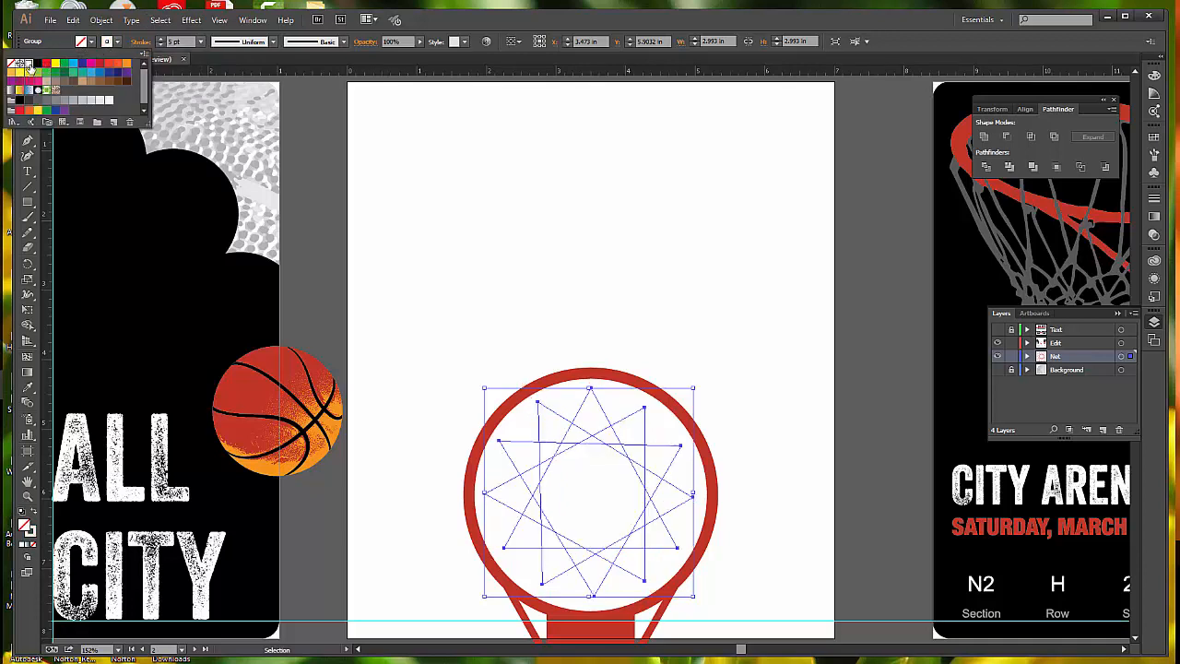
# Show the Background layer behind the hoop and deselect the net
pyautogui.click(998, 372)
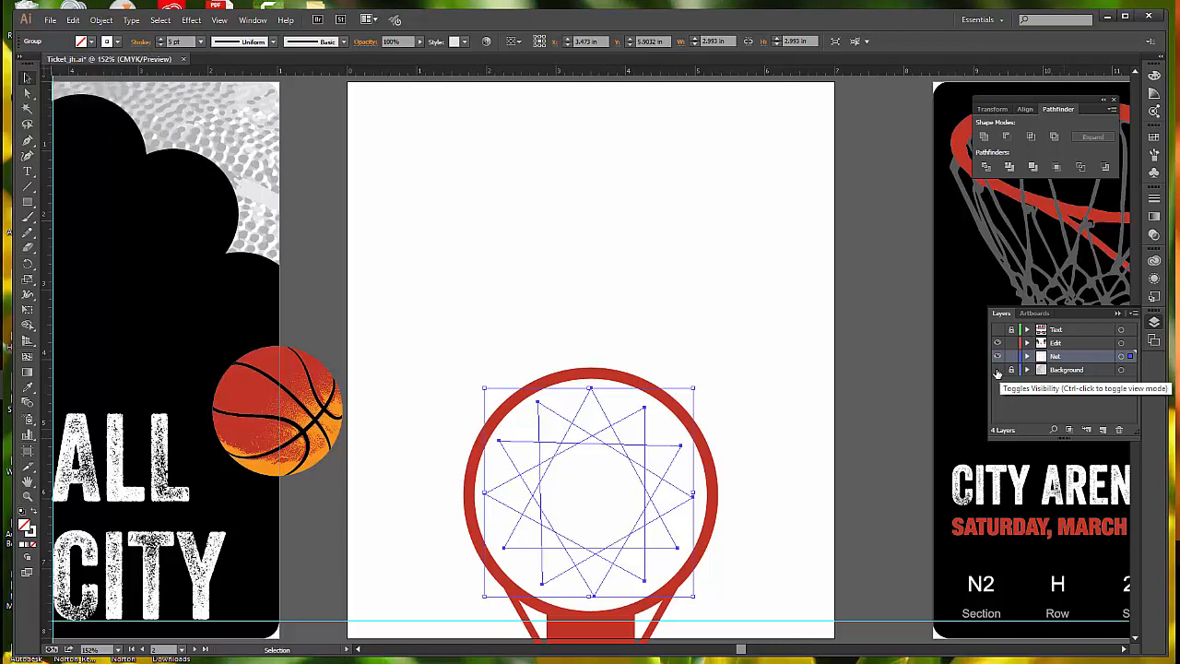
pyautogui.click(998, 370)
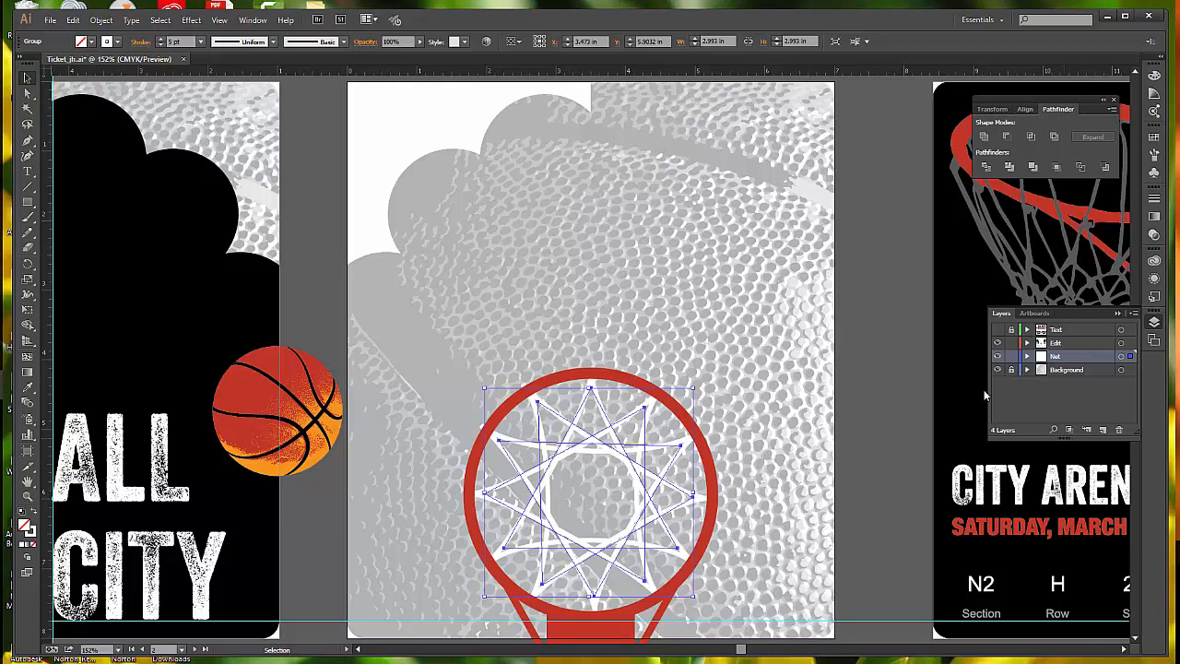
pyautogui.click(860, 457)
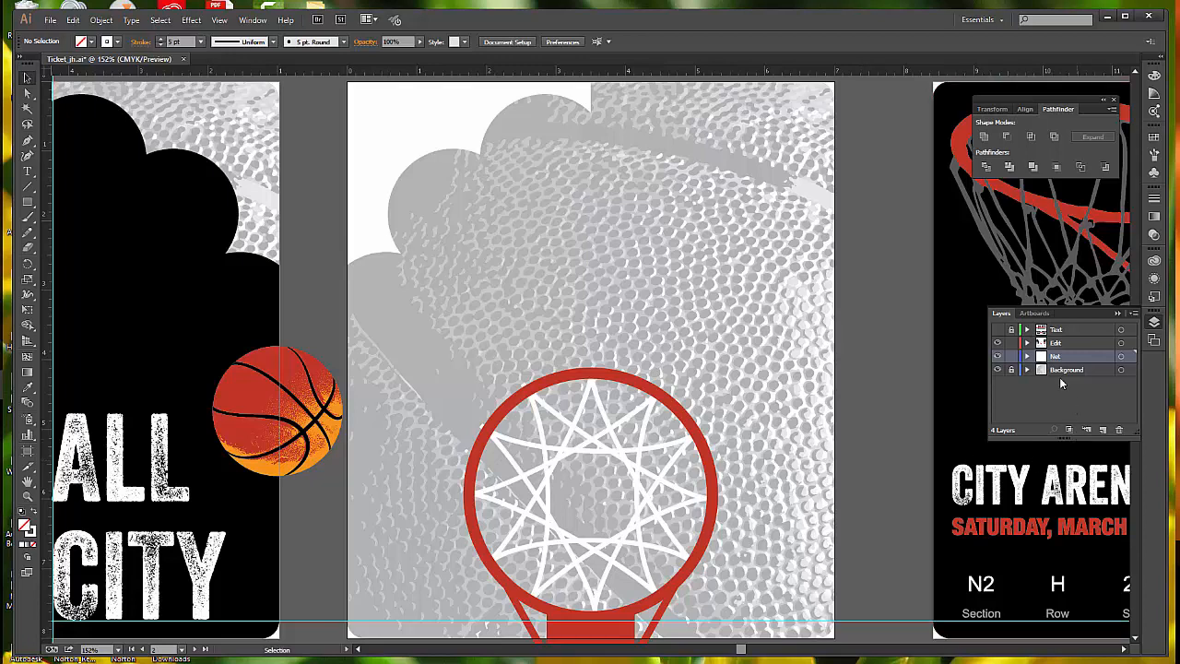
# Bring the Back artboard into view
pyautogui.click(1032, 315)
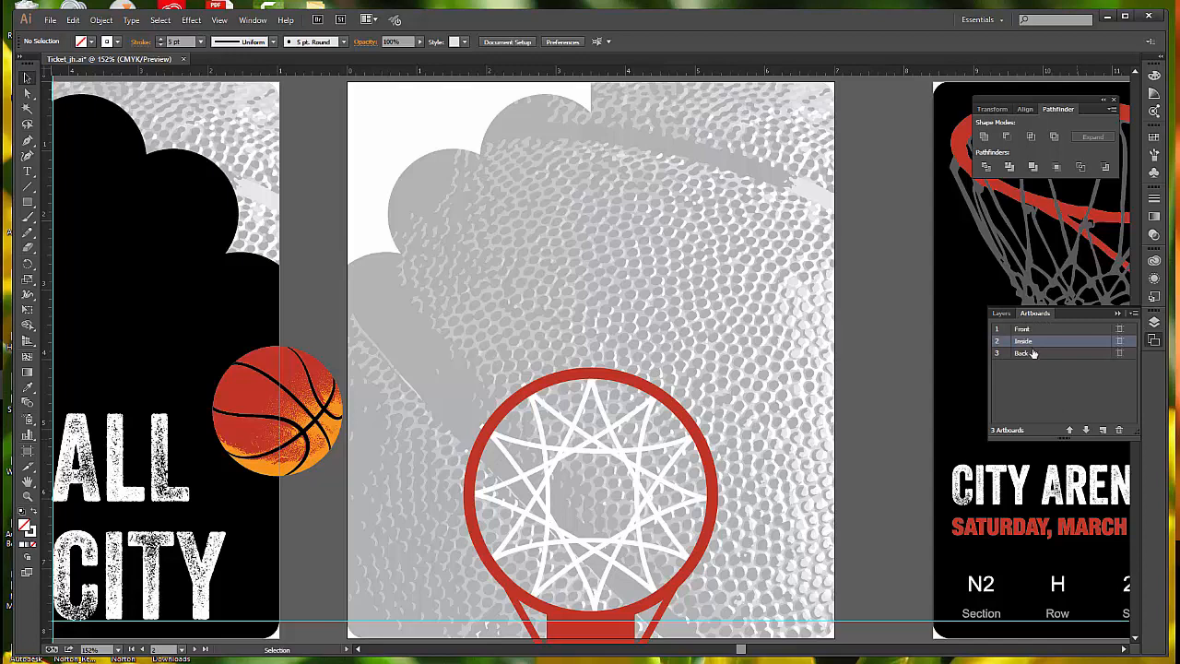
pyautogui.doubleClick(1031, 354)
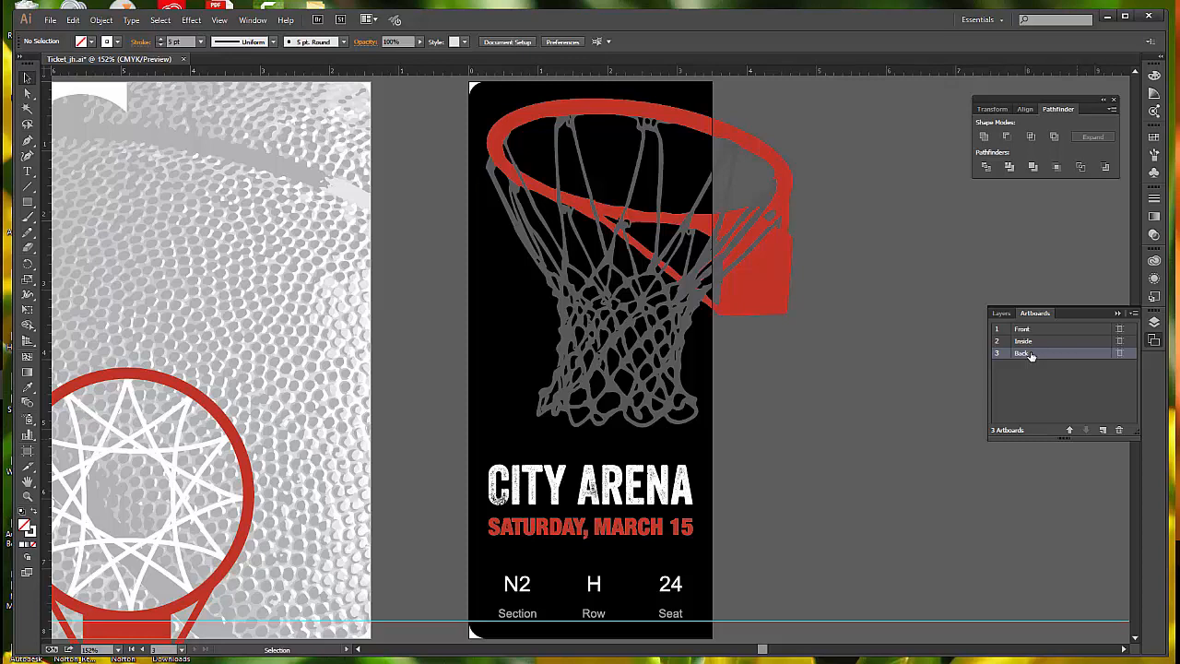
pyautogui.click(195, 22)
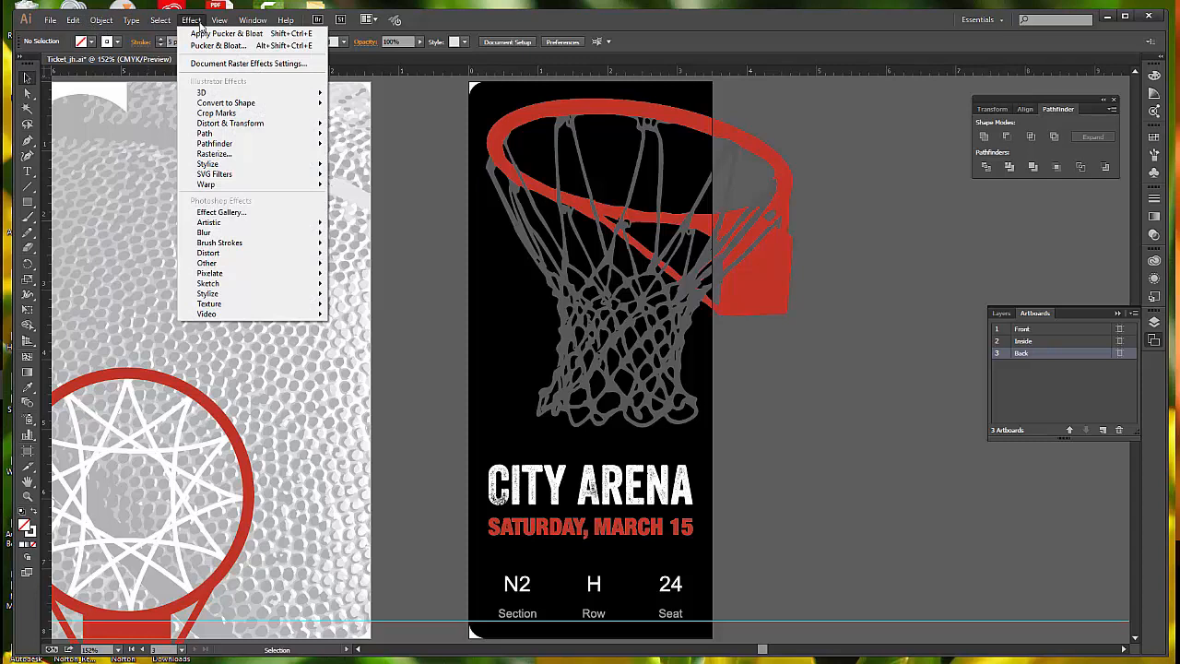
pyautogui.moveTo(213, 125)
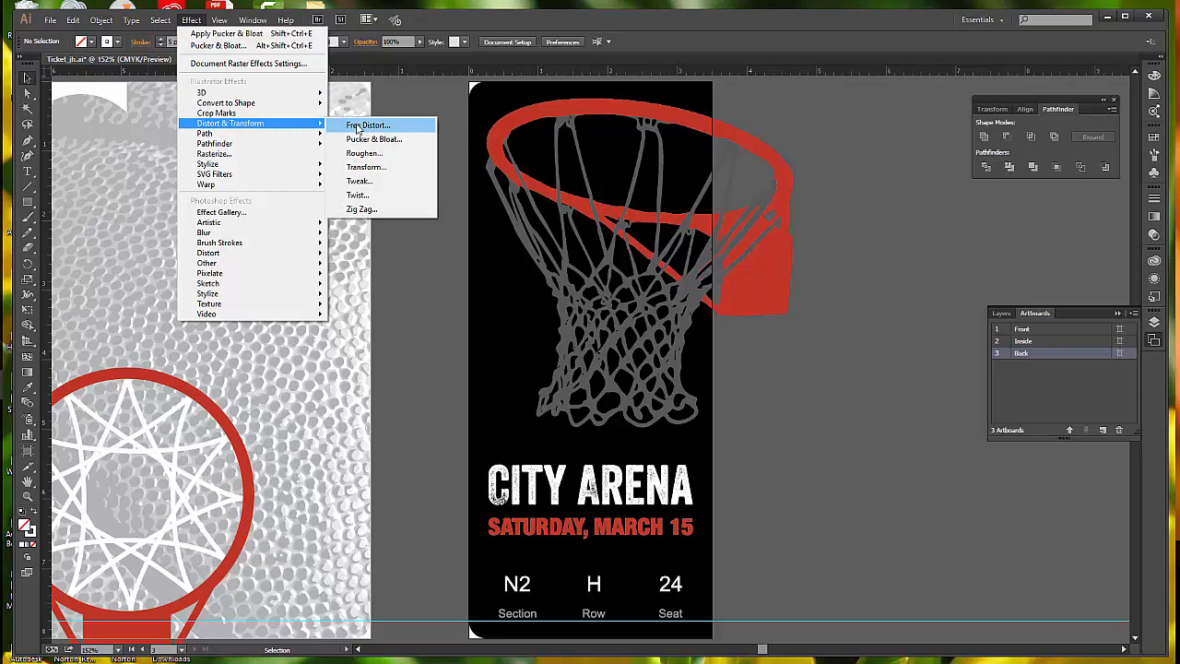
pyautogui.click(358, 128)
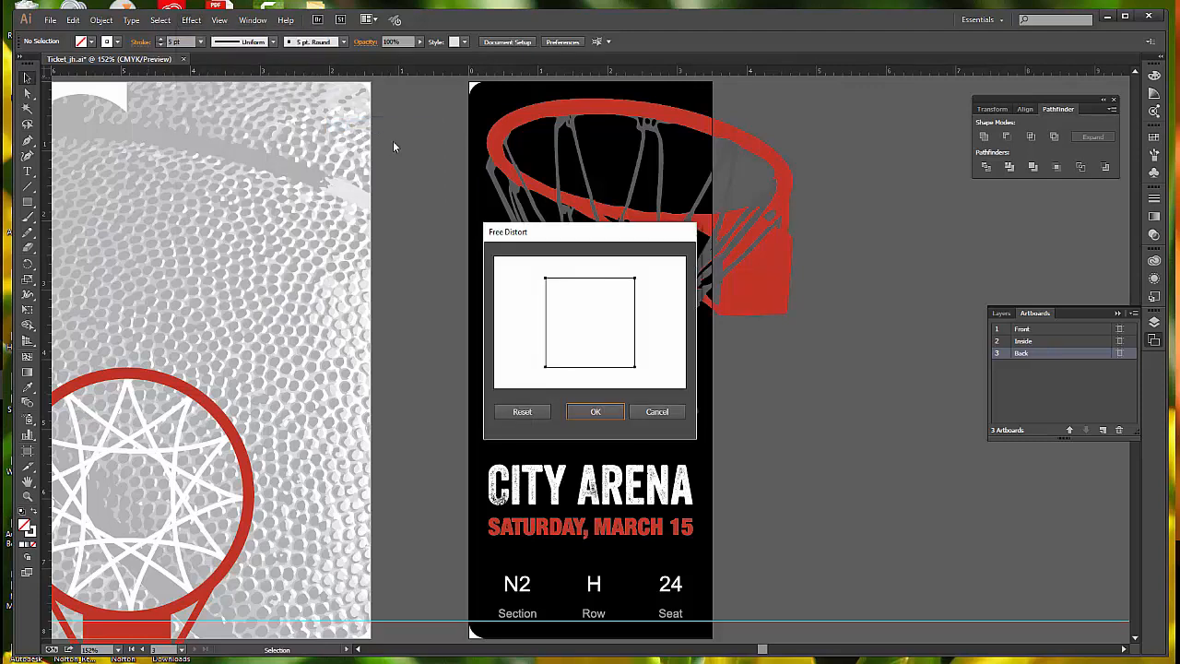
pyautogui.moveTo(521, 232); pyautogui.dragTo(389, 249)
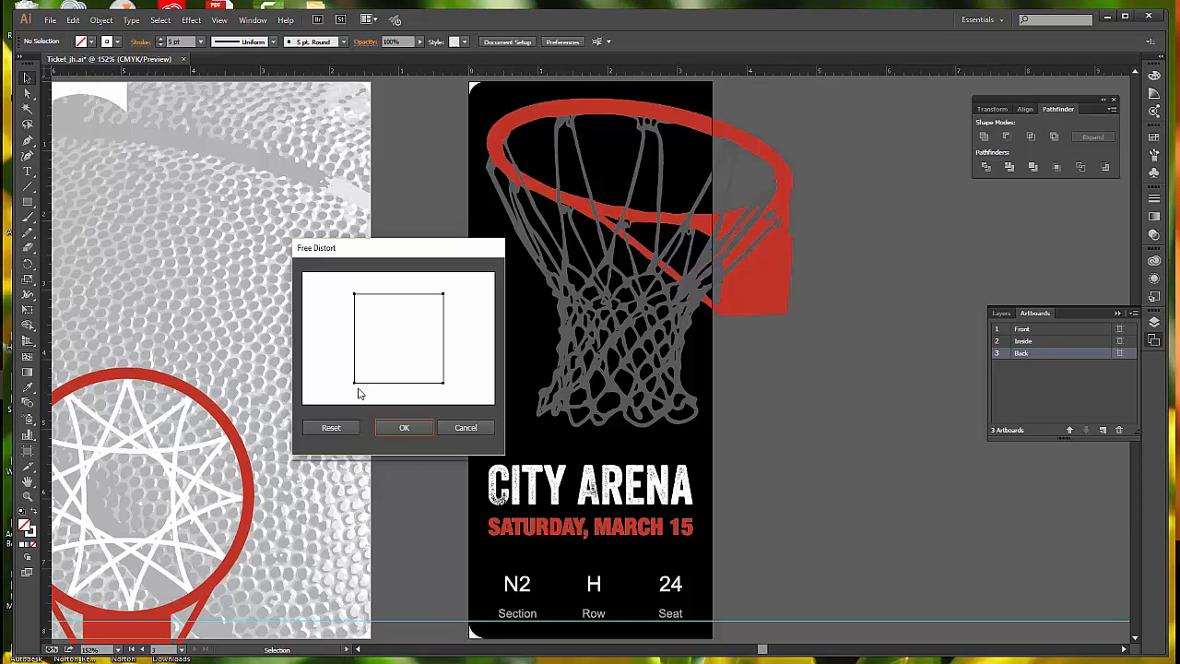
pyautogui.moveTo(354, 387); pyautogui.dragTo(322, 398)
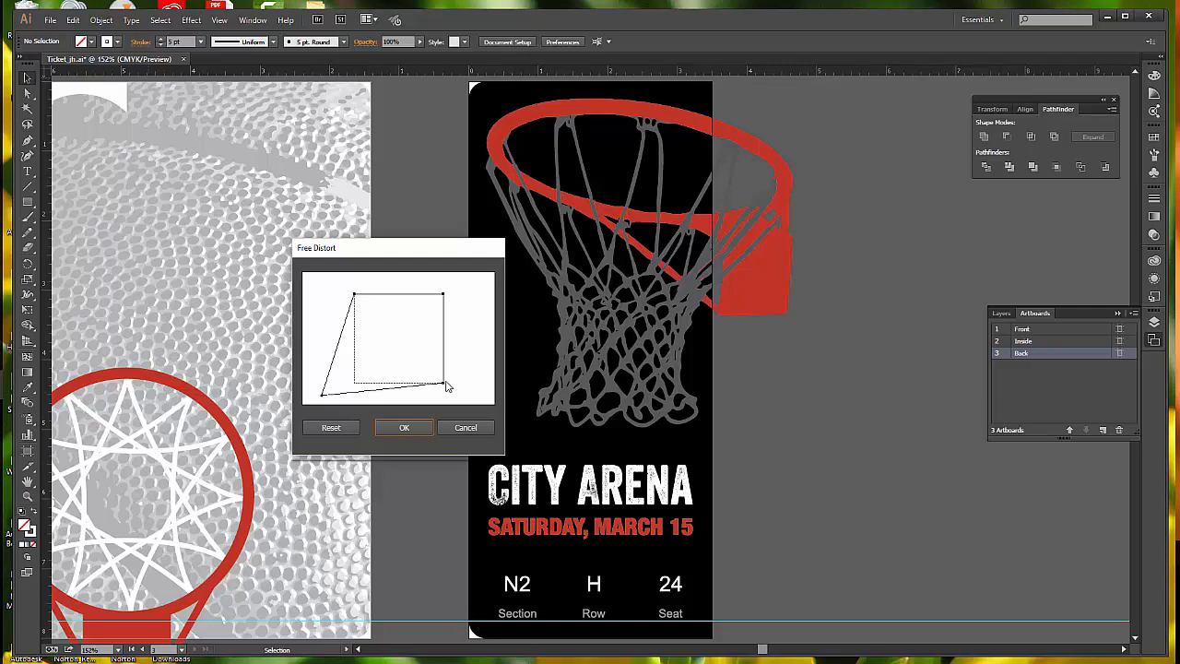
pyautogui.click(466, 428)
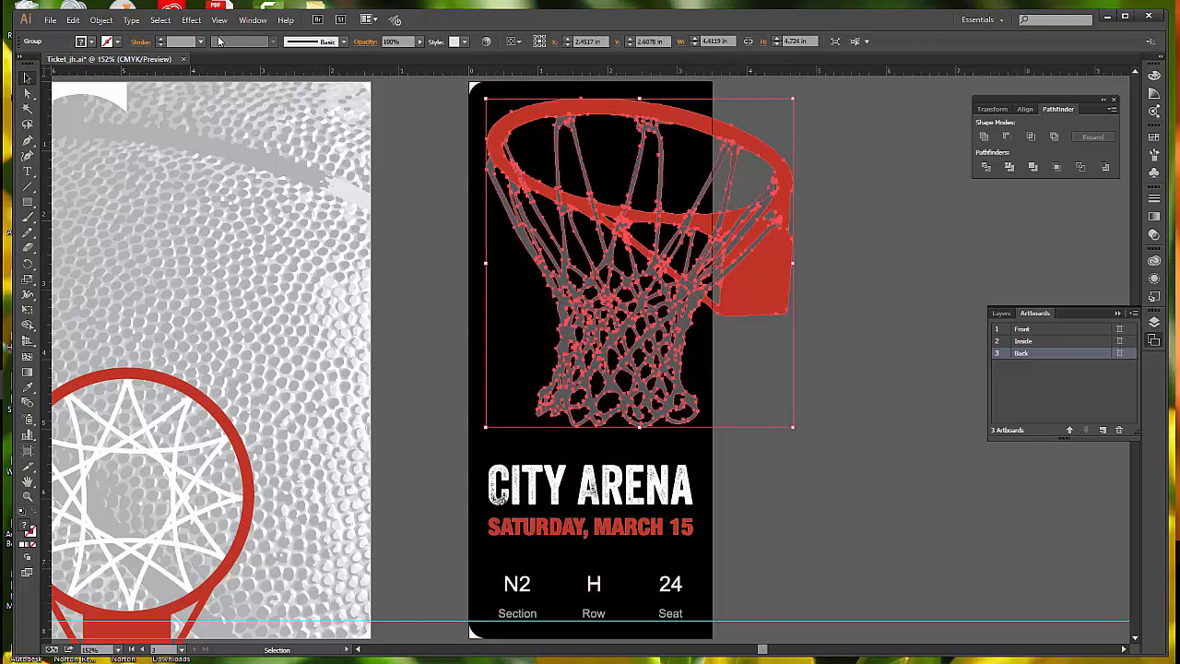
# Apply Free Distort to the hoop-and-net group on the Back artboard, pulling its lower-right corner inward and its lower-left corner outward
pyautogui.click(186, 22)
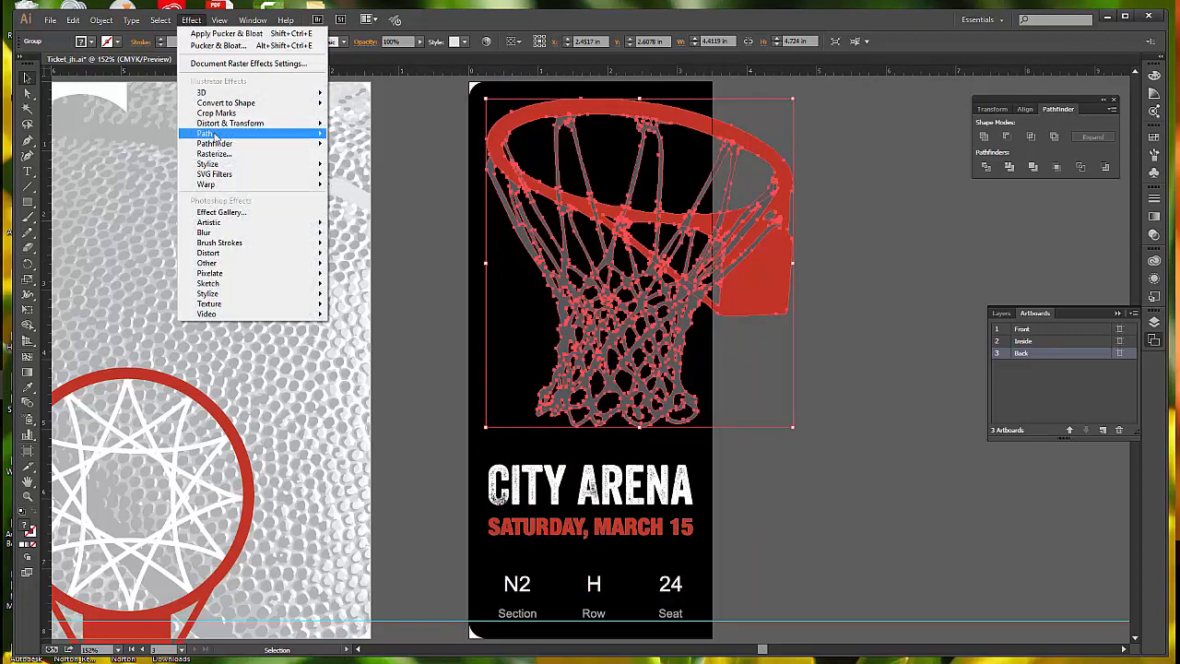
pyautogui.moveTo(276, 123)
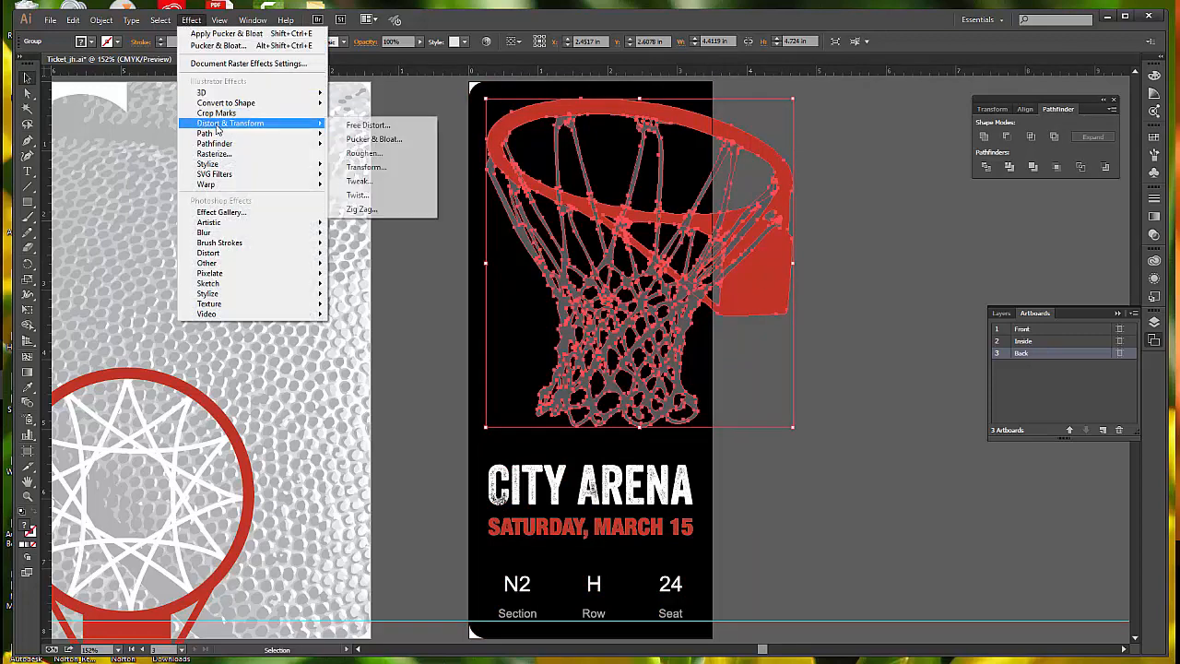
pyautogui.click(369, 126)
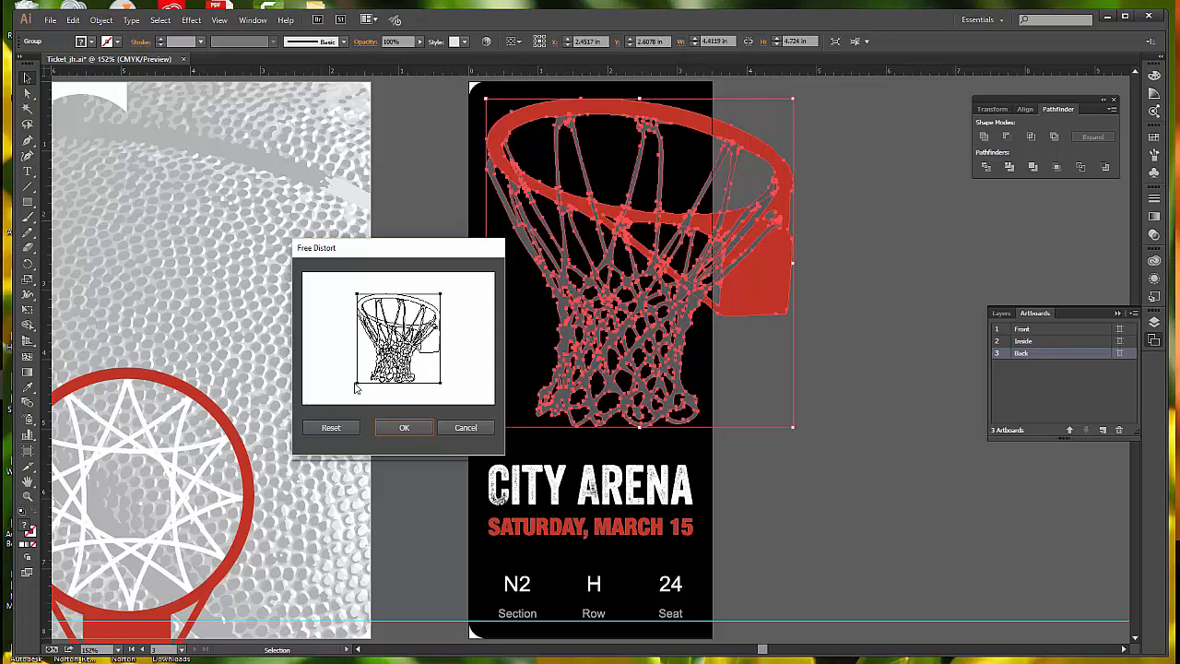
pyautogui.moveTo(440, 388); pyautogui.dragTo(420, 361)
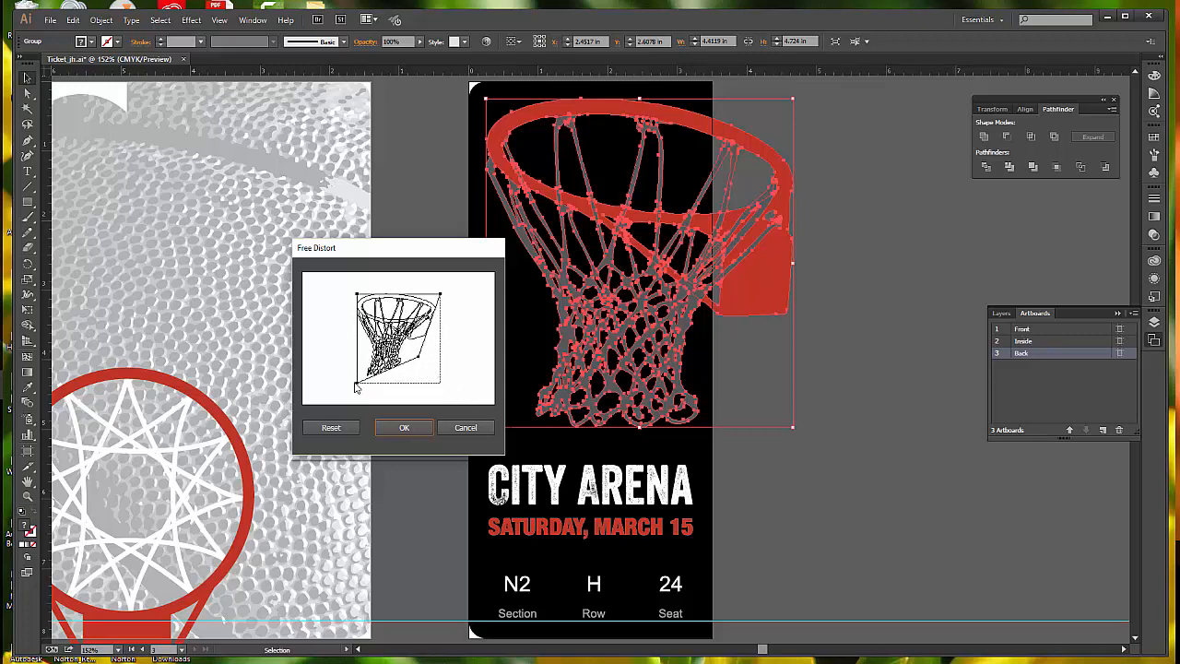
pyautogui.moveTo(355, 380); pyautogui.dragTo(318, 398)
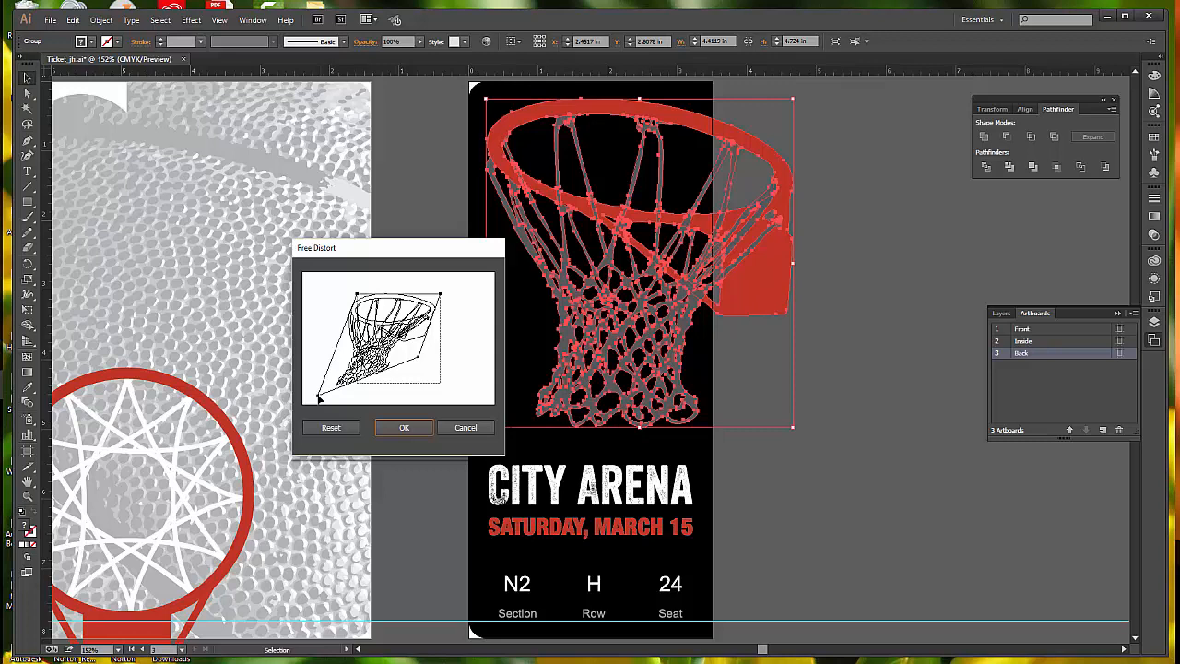
pyautogui.click(407, 429)
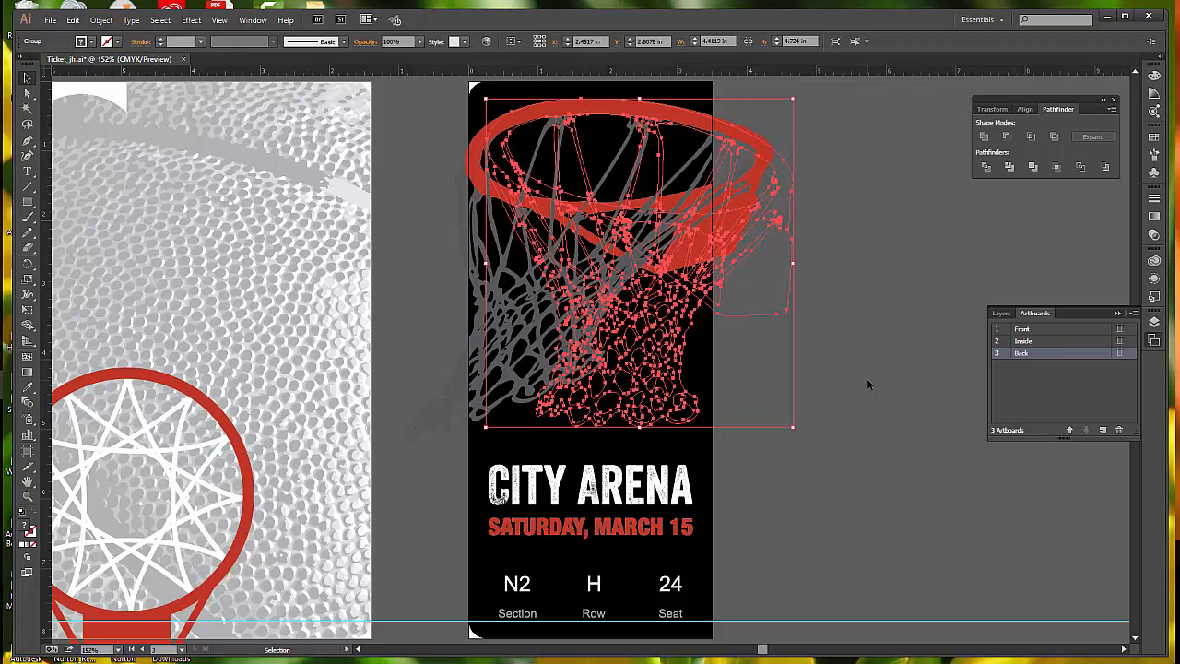
pyautogui.click(815, 388)
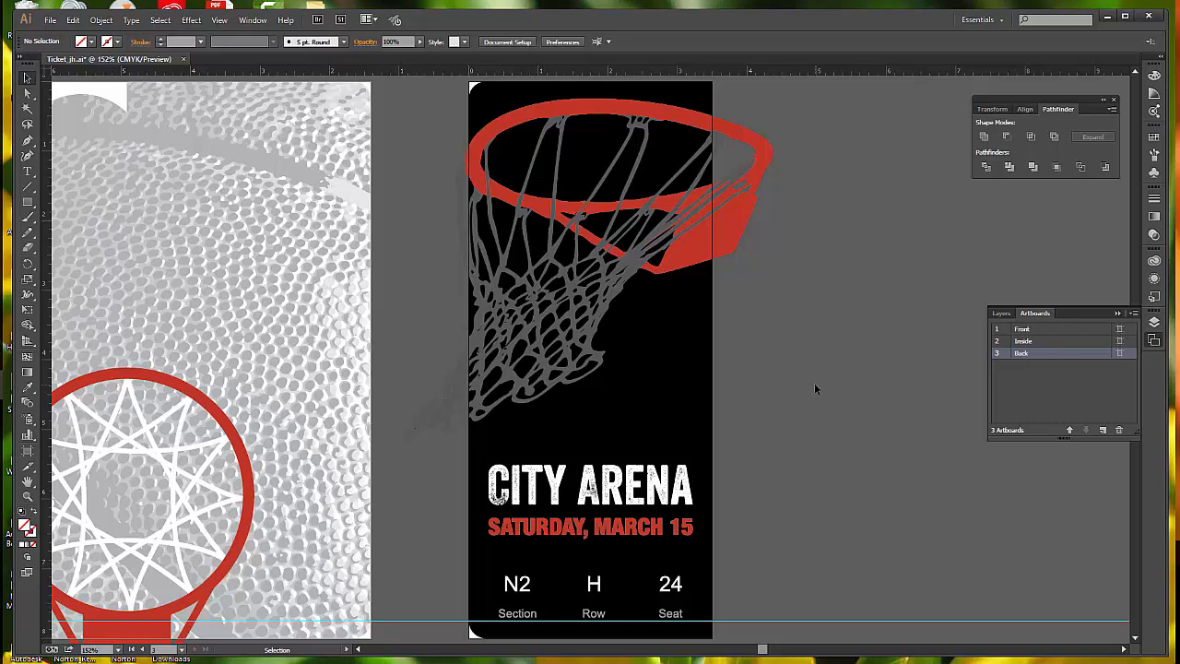
# On the Front artboard, place a copy of the basketball over the lowest black circle, about 0.55 in left of and 1.5 in above the original
pyautogui.click(1046, 330)
pyautogui.doubleClick(1046, 331)
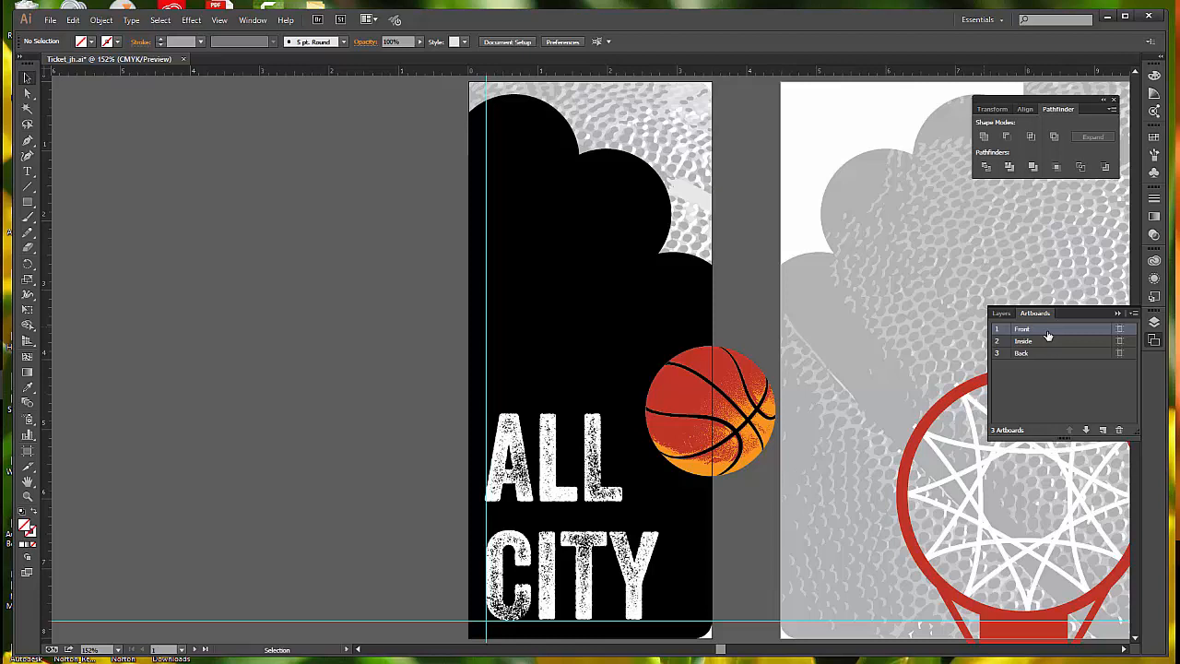
pyautogui.click(748, 441)
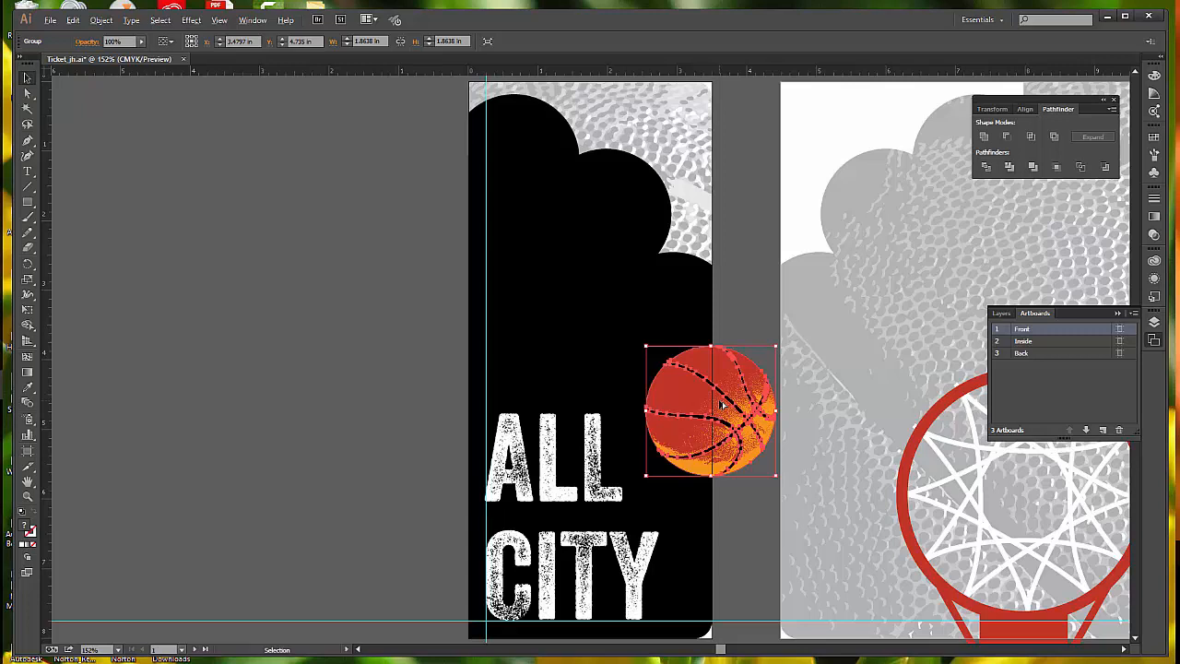
pyautogui.moveTo(721, 403); pyautogui.dragTo(682, 310)
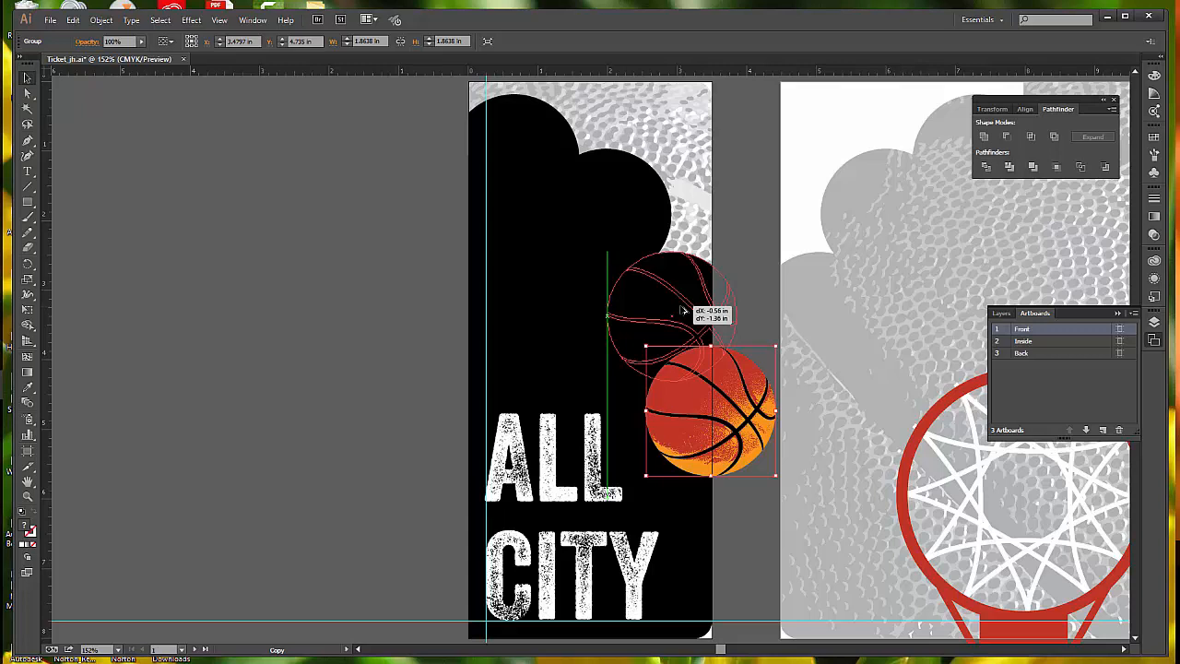
pyautogui.moveTo(683, 310); pyautogui.dragTo(685, 307)
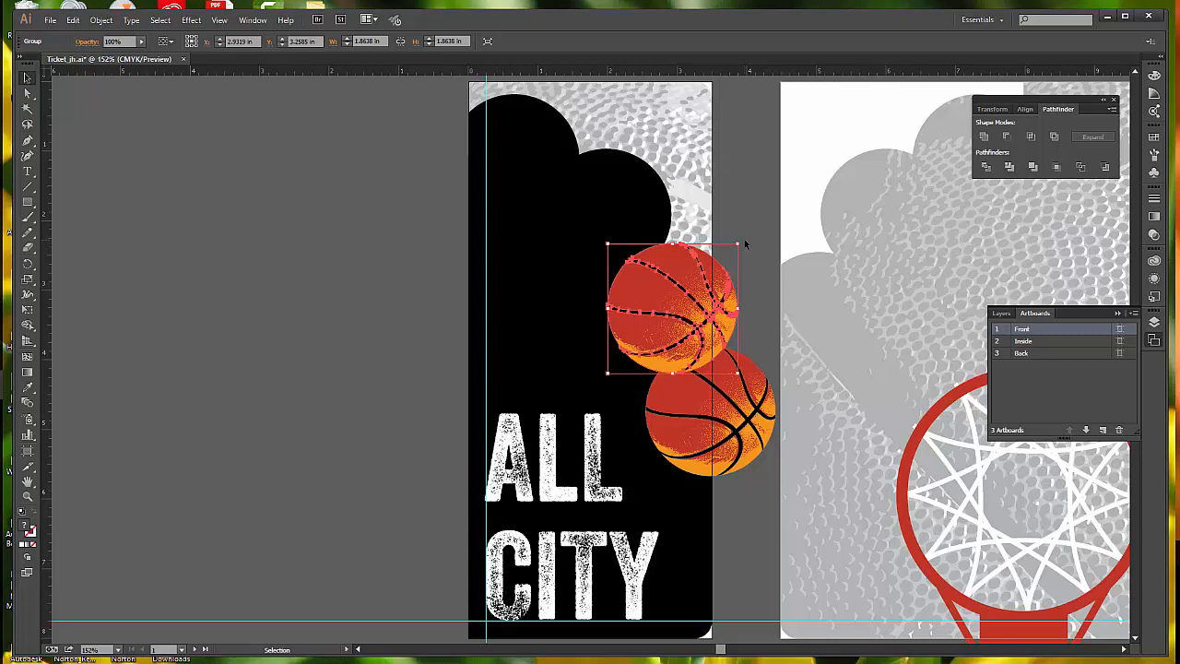
# Rotate the copied basketball slightly counter-clockwise, undoing a first, larger rotation
pyautogui.moveTo(745, 244); pyautogui.dragTo(695, 208)
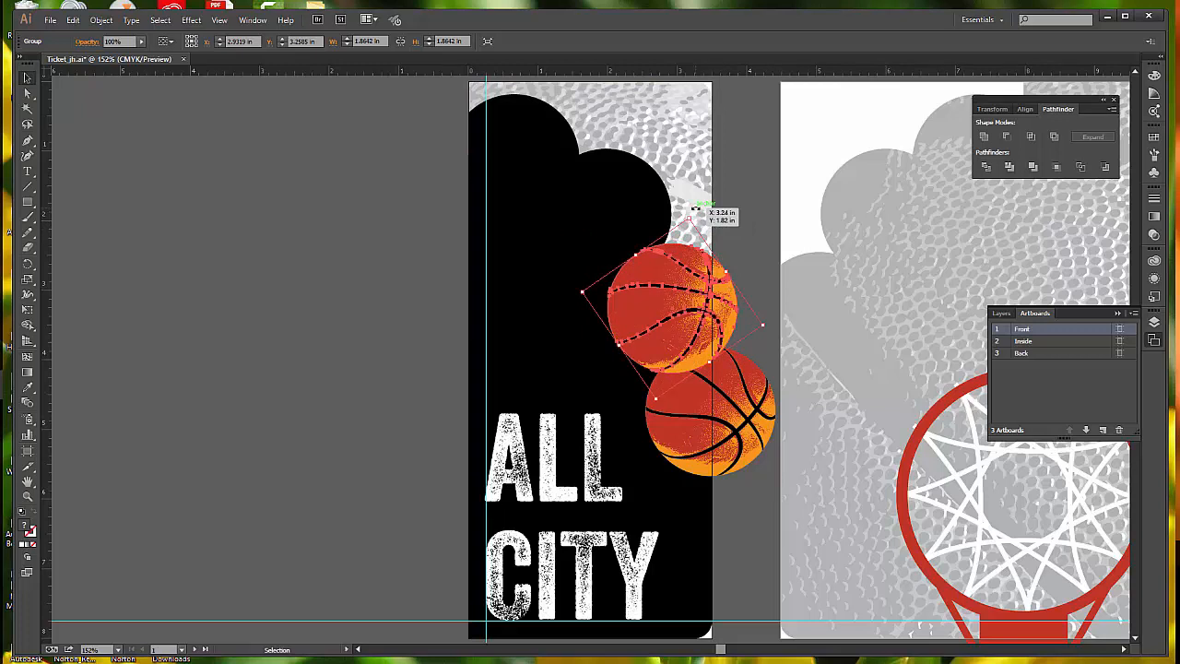
pyautogui.hotkey('ctrl', 'z')
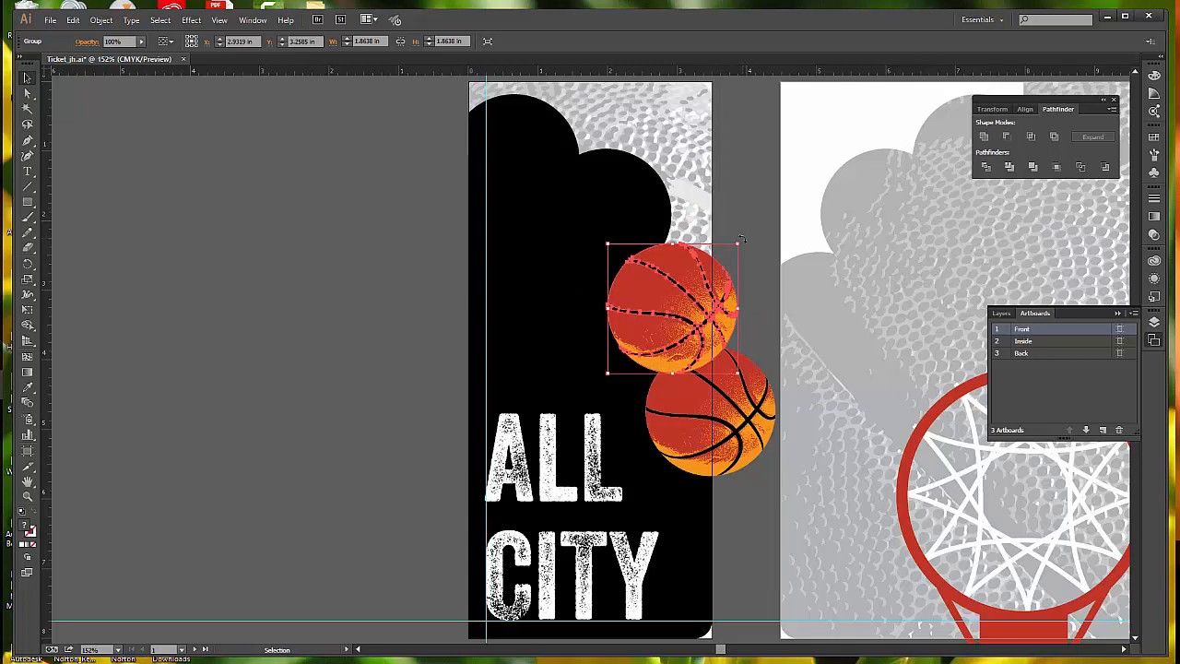
pyautogui.moveTo(740, 239); pyautogui.dragTo(724, 217)
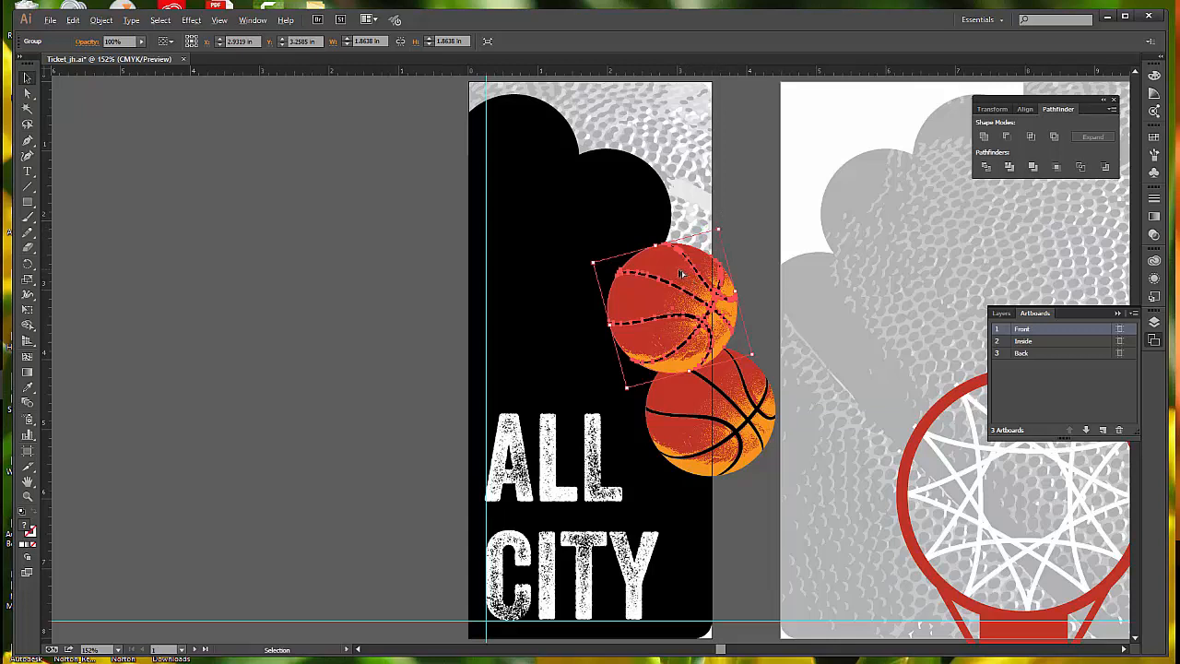
# Copy the rotated basketball onto the middle black circle and turn the new copy about 15° counter-clockwise with the Rotate tool
pyautogui.moveTo(680, 274); pyautogui.dragTo(615, 180)
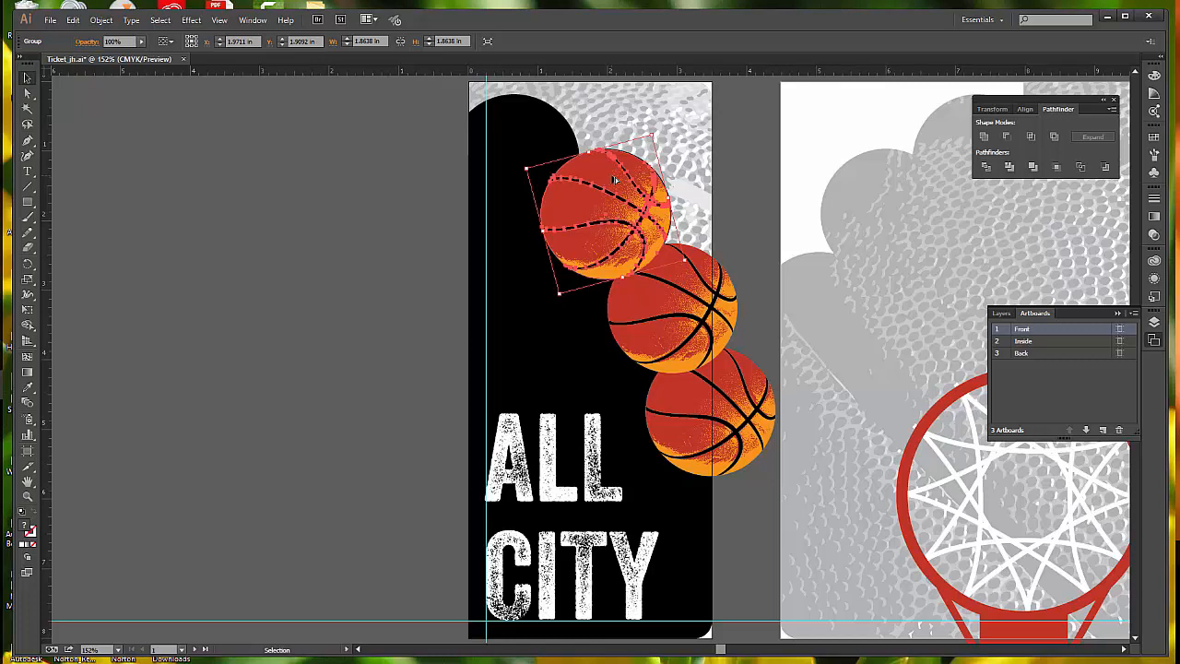
pyautogui.click(27, 265)
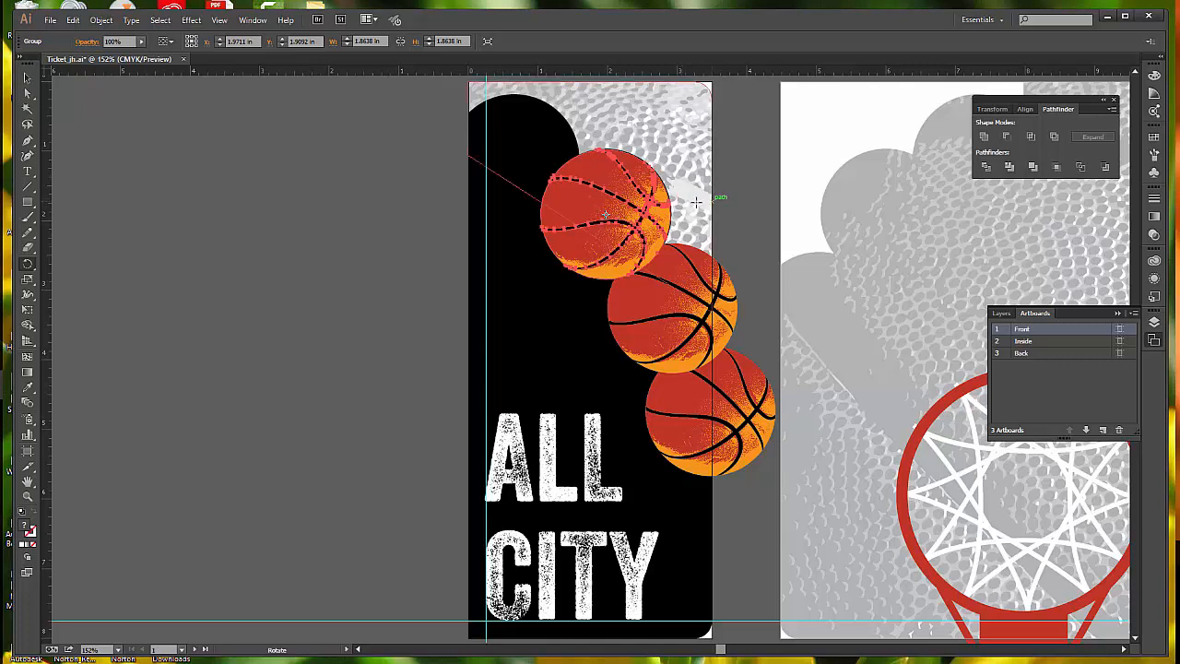
pyautogui.moveTo(698, 185)
pyautogui.mouseDown()
pyautogui.moveTo(711, 150)
pyautogui.moveTo(677, 128)
pyautogui.moveTo(688, 182)
pyautogui.mouseUp()
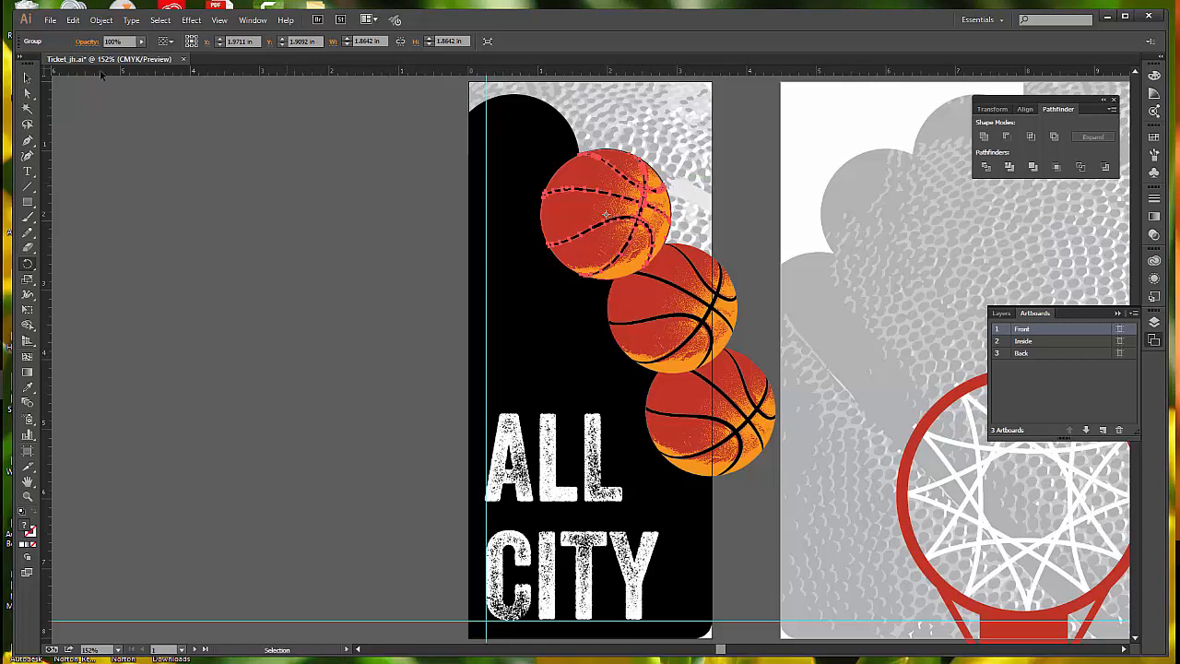
# Copy the uppermost rotated basketball onto the top black circle of the Front artboard and rotate the copy by 15°
pyautogui.click(27, 77)
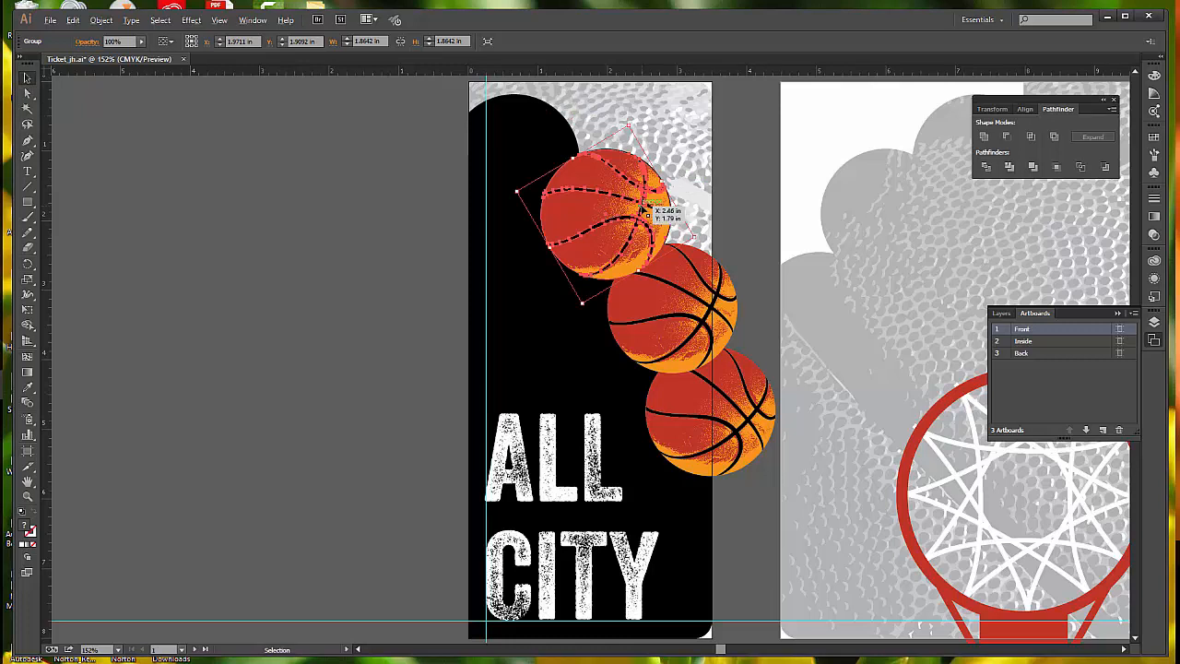
pyautogui.moveTo(649, 212); pyautogui.dragTo(559, 160)
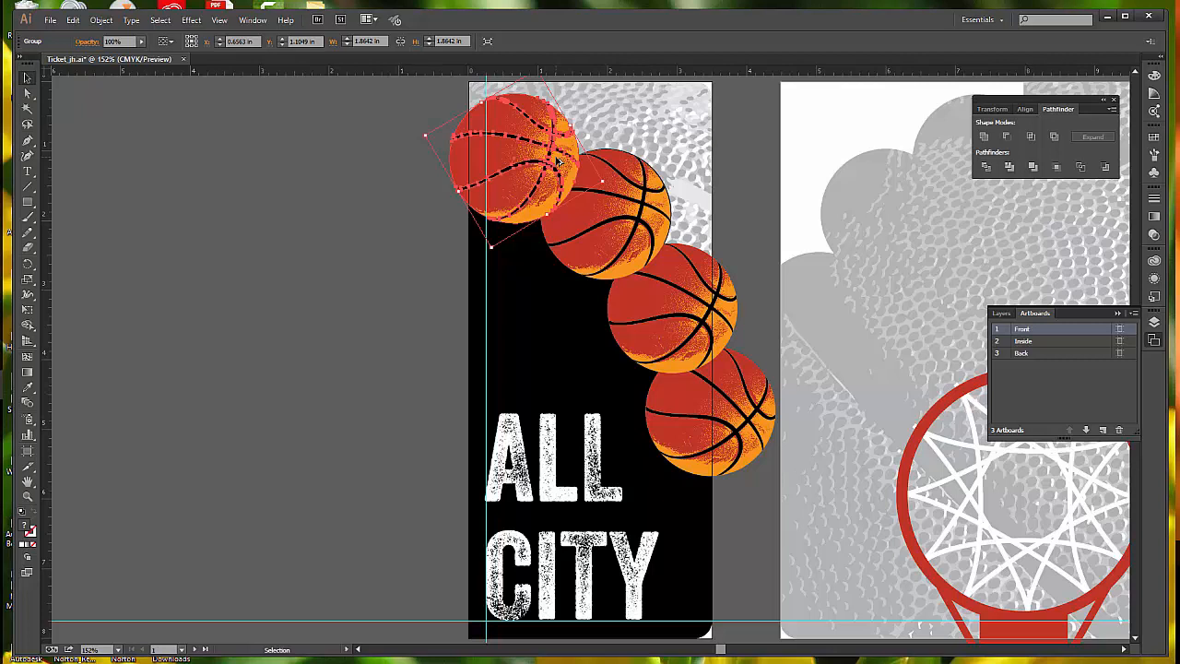
pyautogui.click(33, 266)
pyautogui.doubleClick(32, 265)
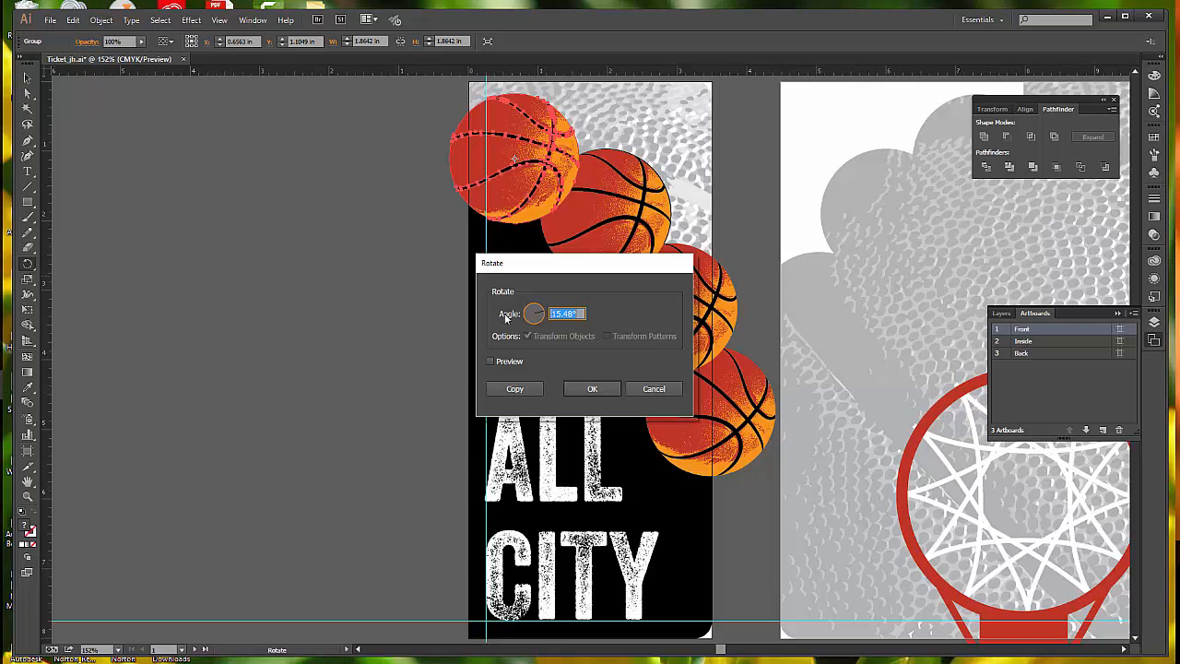
pyautogui.click(573, 313)
pyautogui.doubleClick(572, 313)
pyautogui.write('15.')
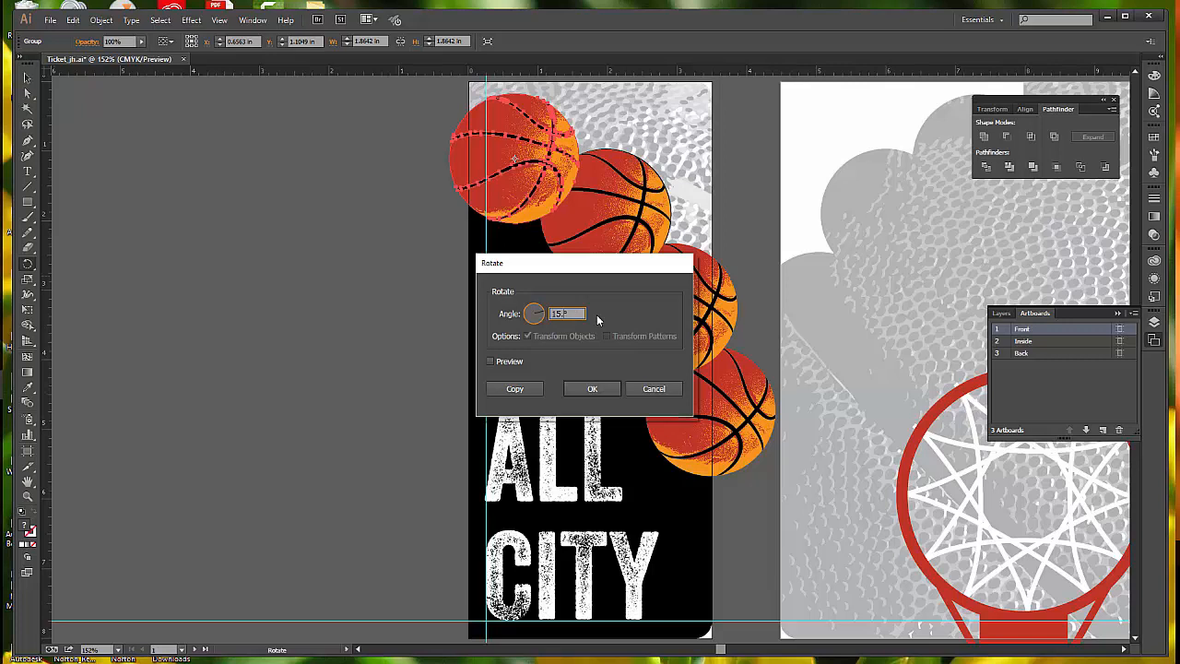
pyautogui.click(593, 388)
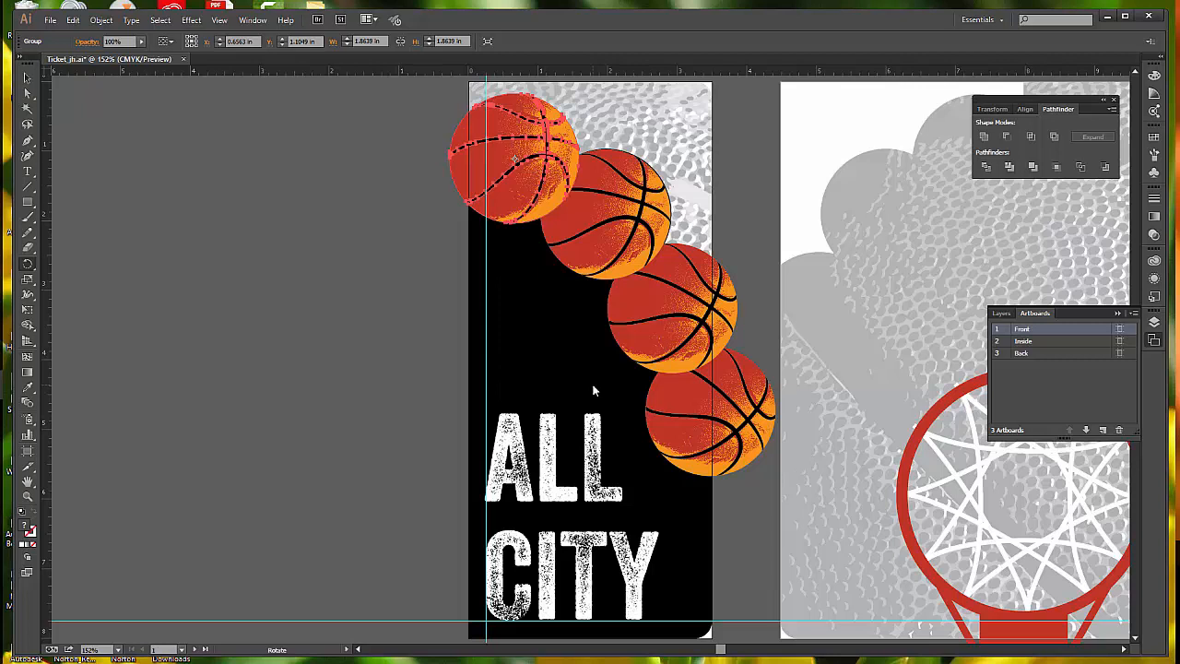
# Save the ticket document
pyautogui.click(53, 20)
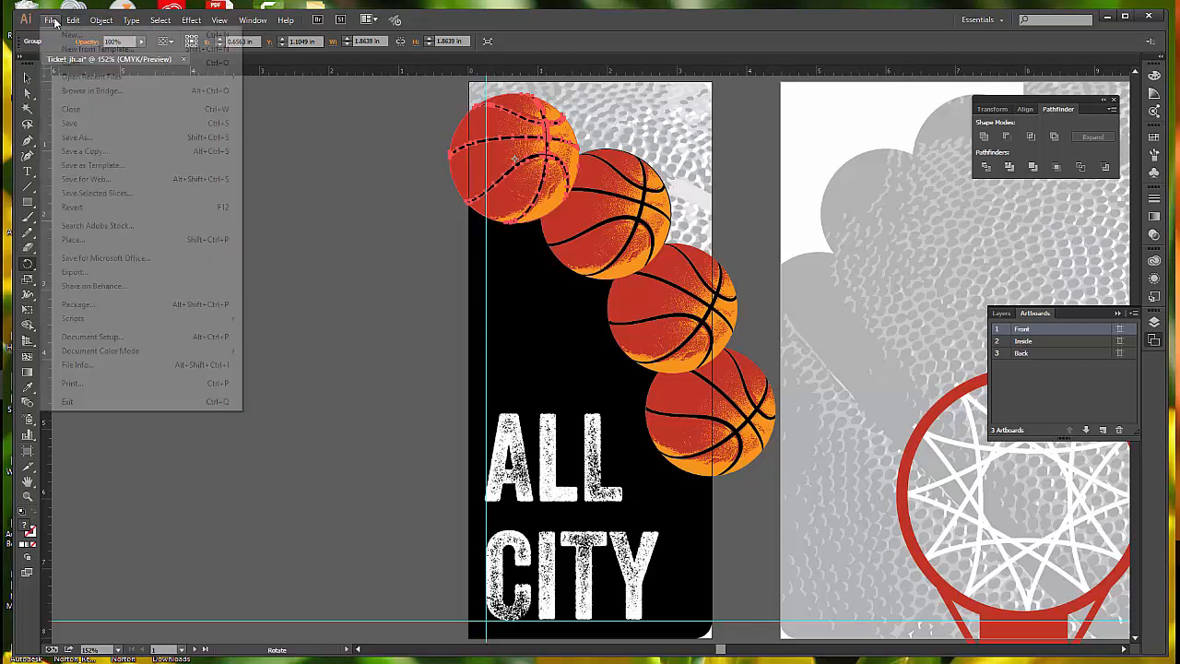
pyautogui.click(92, 122)
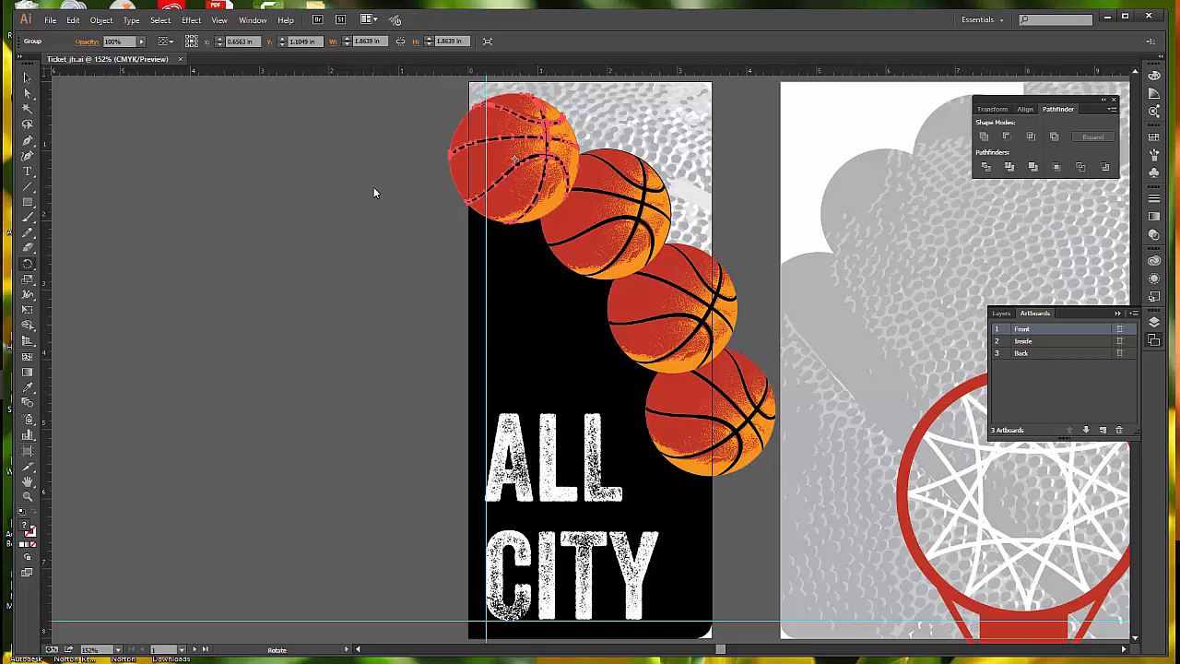
# Cut the arena seating chart group from the pasteboard below the Front artboard
pyautogui.click(219, 20)
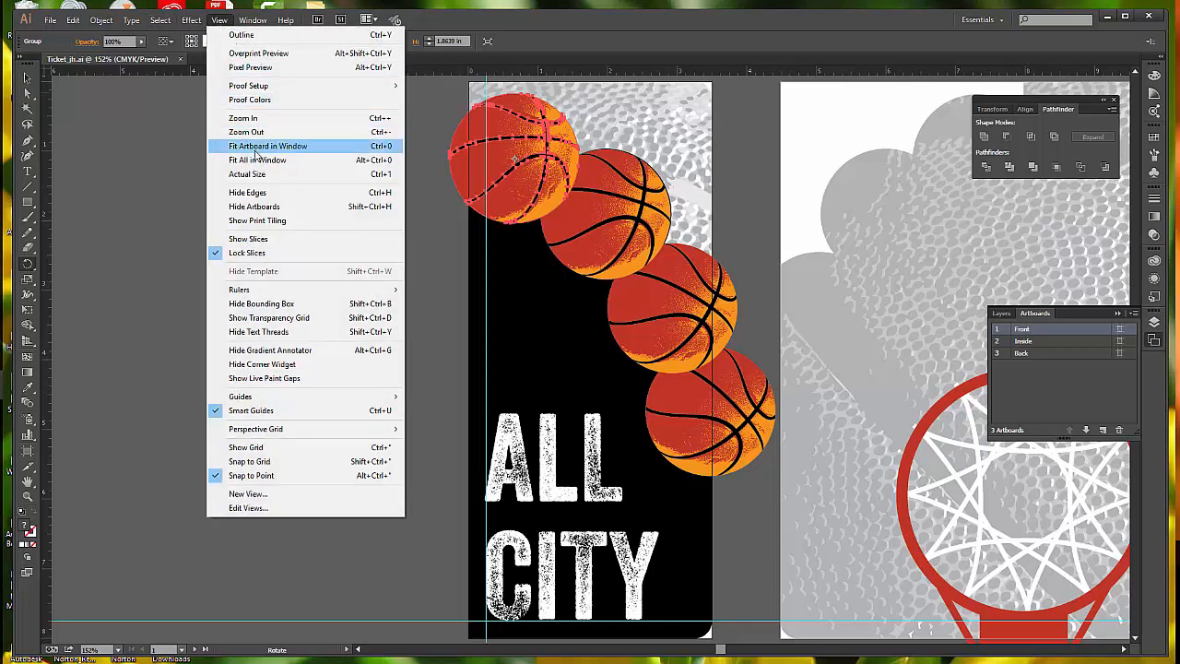
pyautogui.click(257, 161)
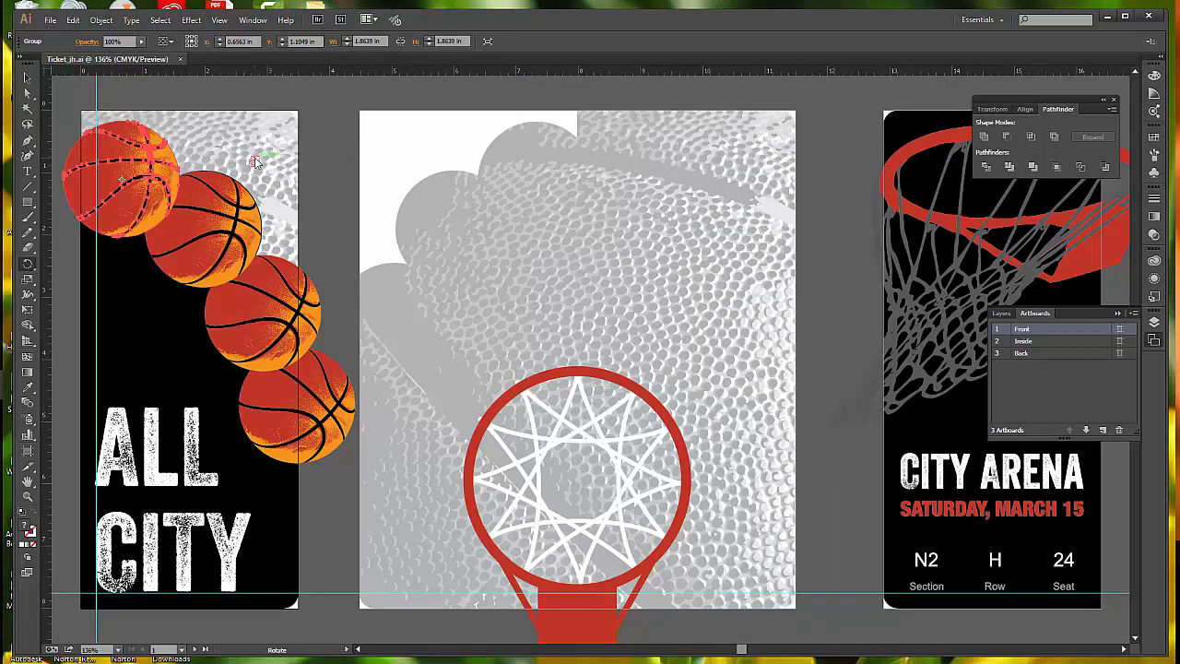
pyautogui.press('v')
pyautogui.hotkey('ctrl', '-')
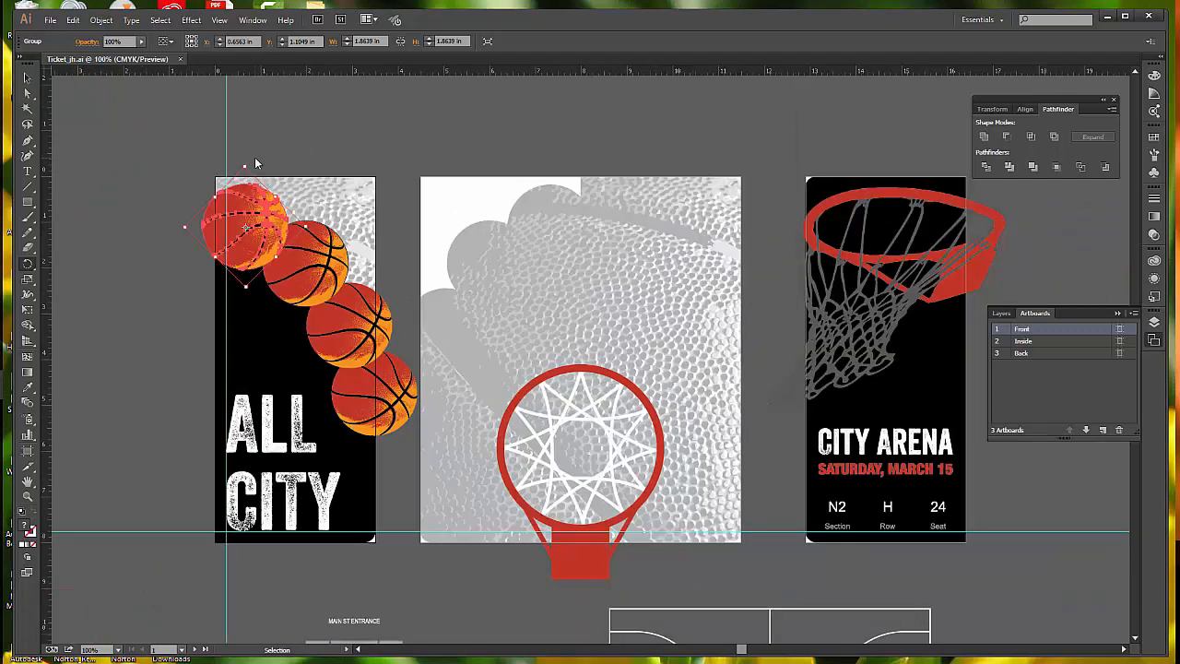
pyautogui.hotkey('ctrl', '-')
pyautogui.press('r')
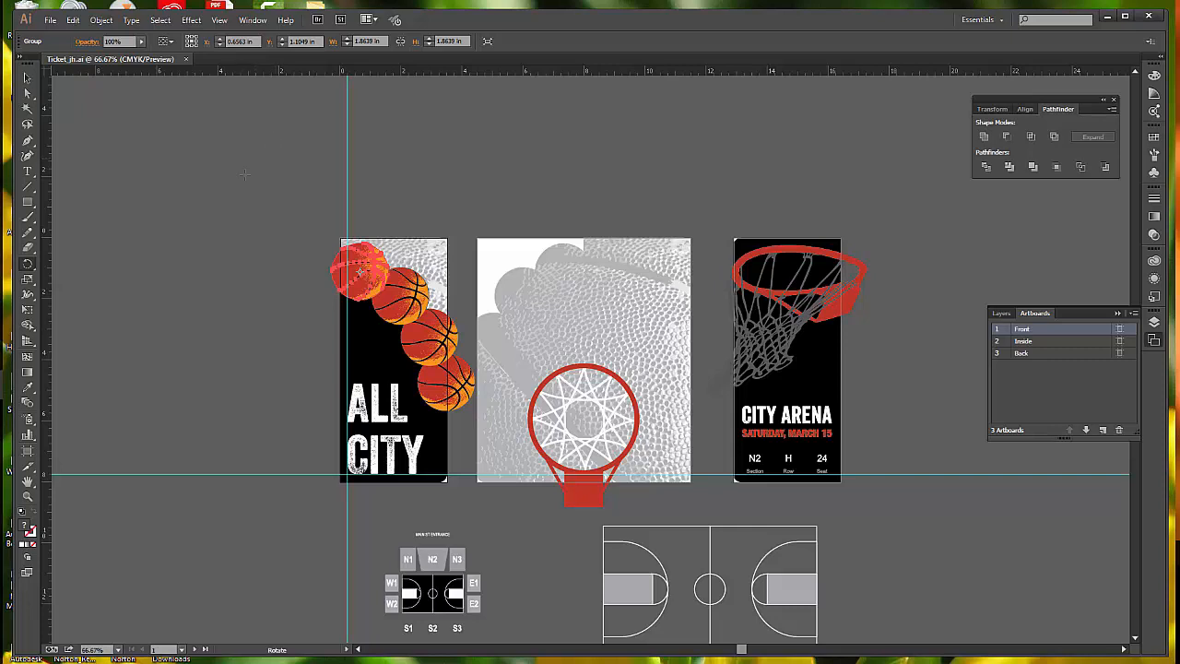
pyautogui.click(28, 77)
pyautogui.click(433, 573)
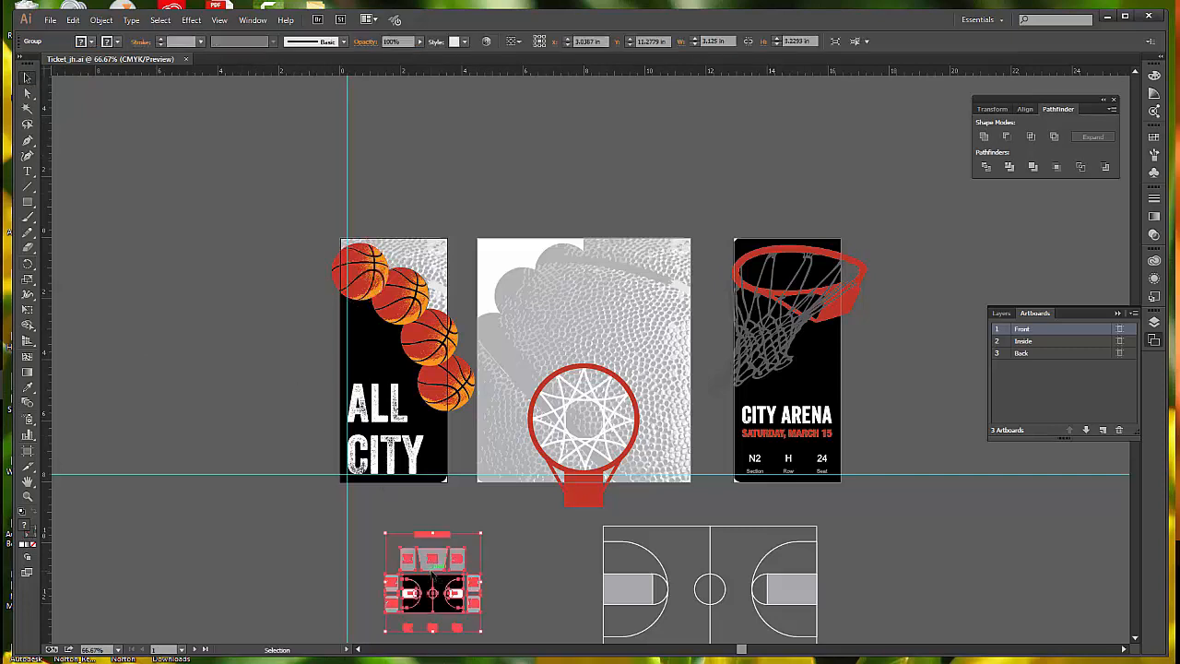
pyautogui.click(73, 20)
pyautogui.click(107, 73)
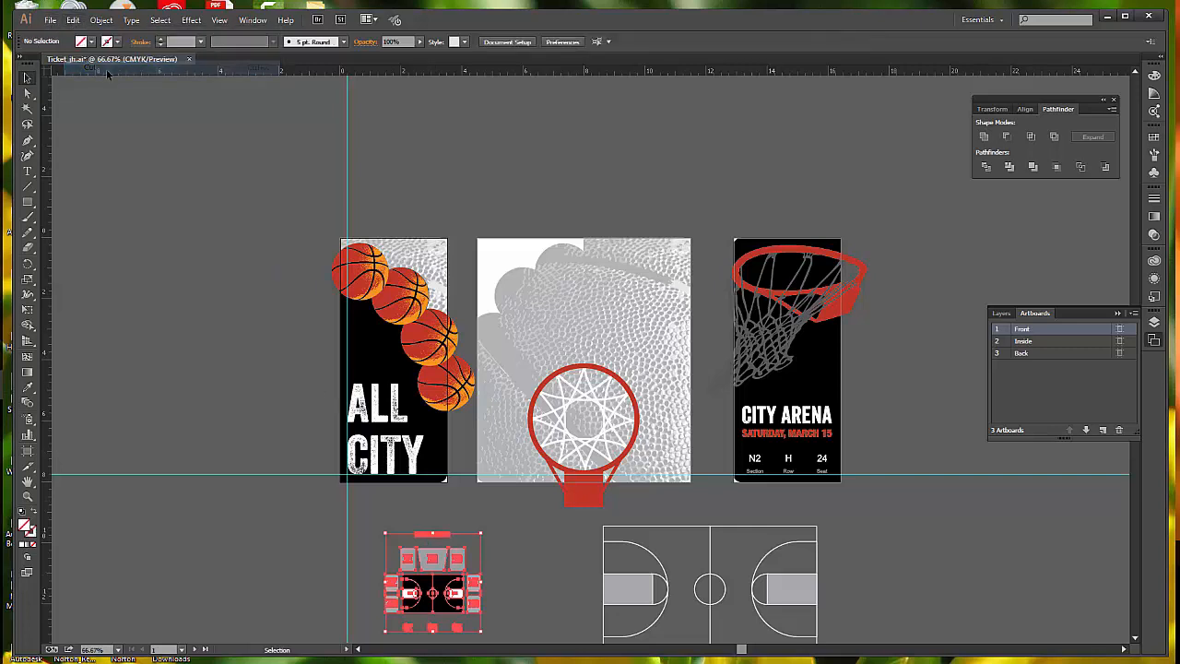
# Make the Back artboard active and hide its hoop-and-net group
pyautogui.click(1056, 354)
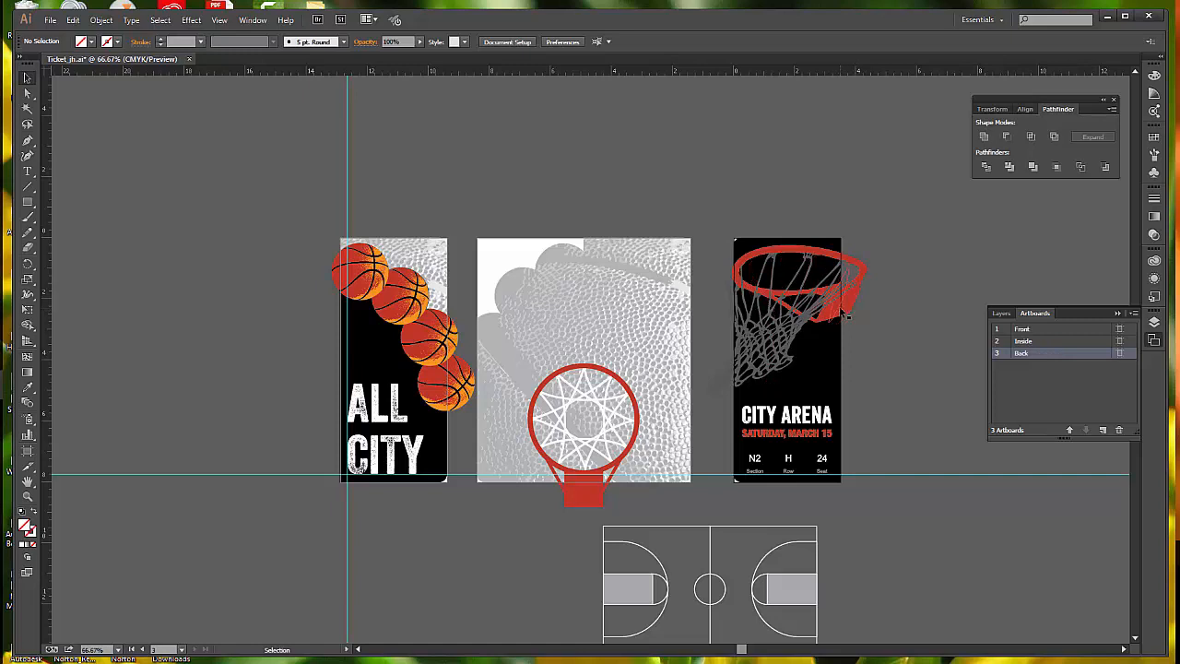
pyautogui.click(842, 313)
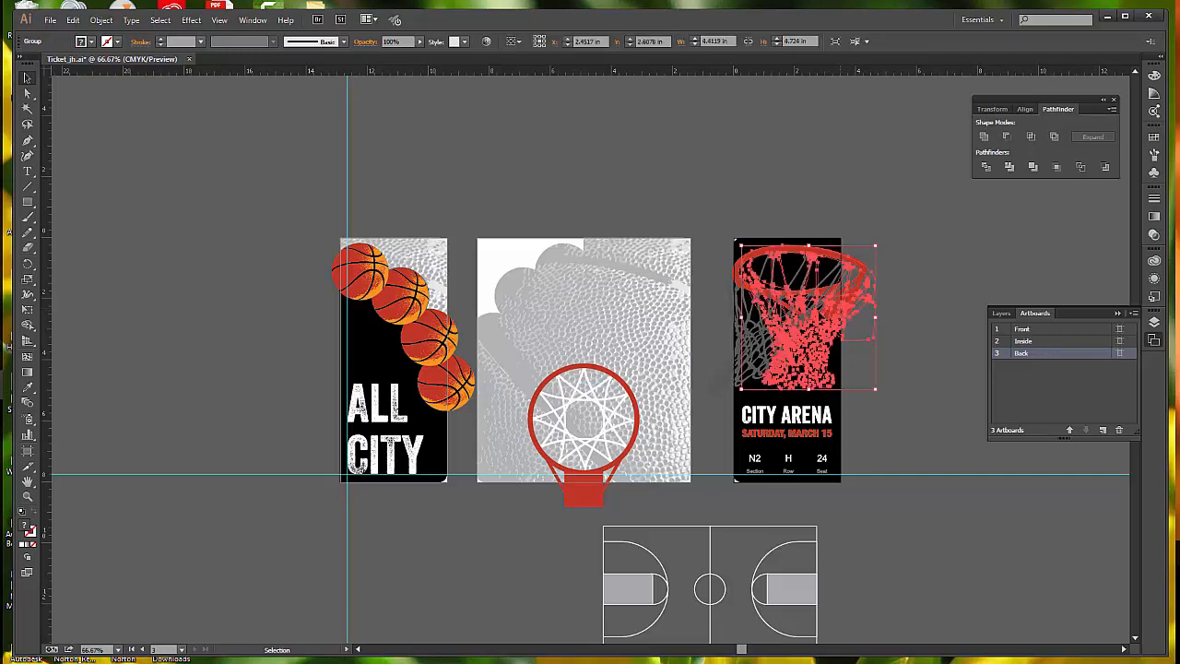
pyautogui.click(100, 20)
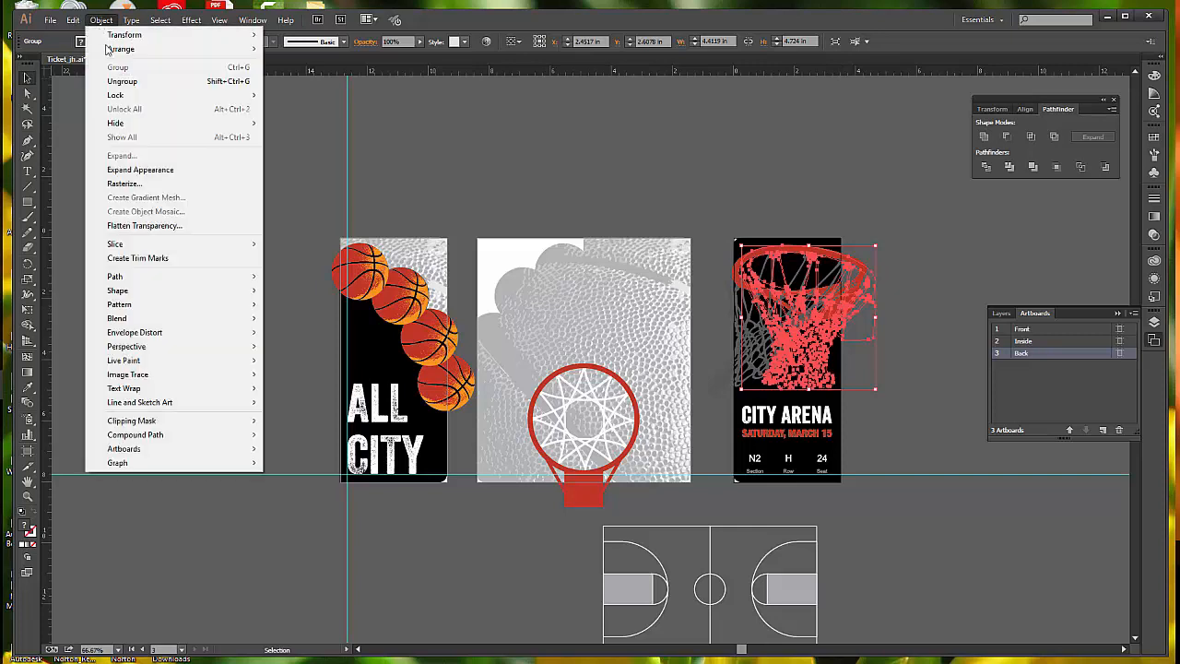
pyautogui.moveTo(133, 126)
pyautogui.click(296, 123)
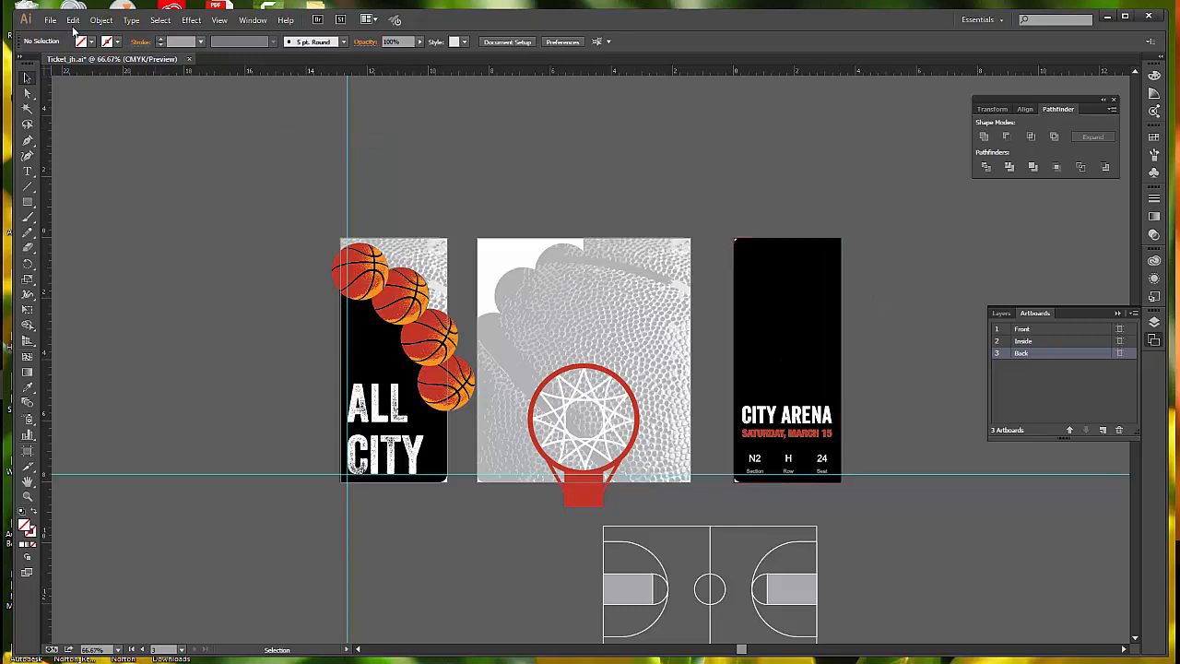
# Paste the cut seating chart onto the center of the Back artboard
pyautogui.click(791, 332)
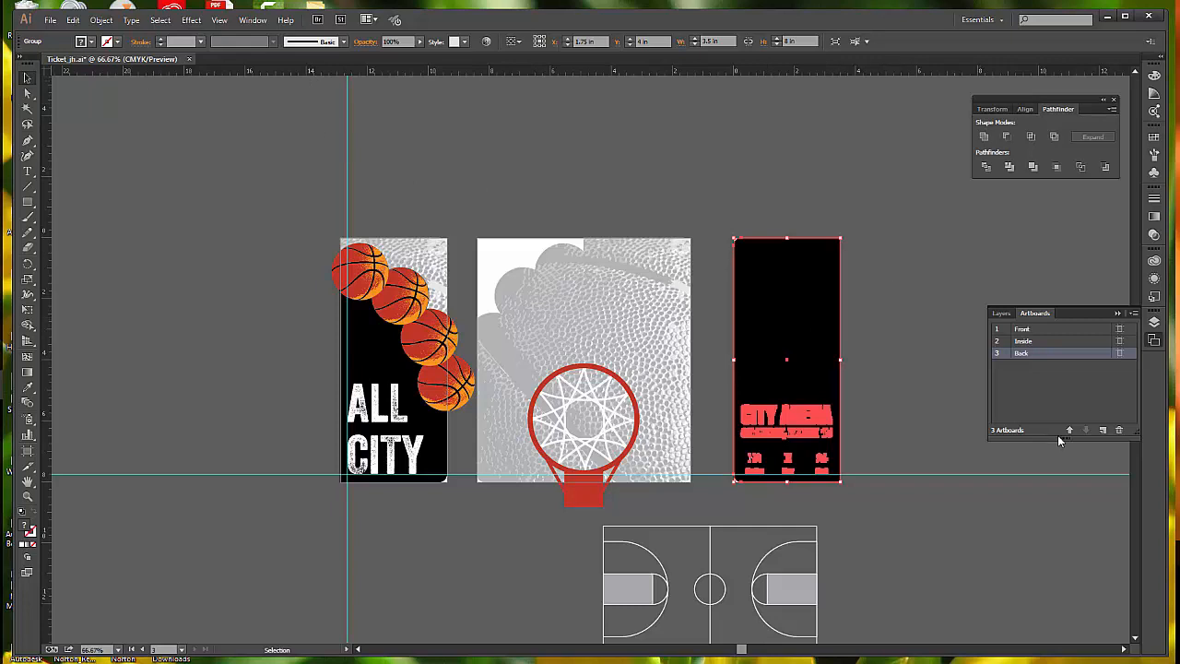
pyautogui.doubleClick(1034, 353)
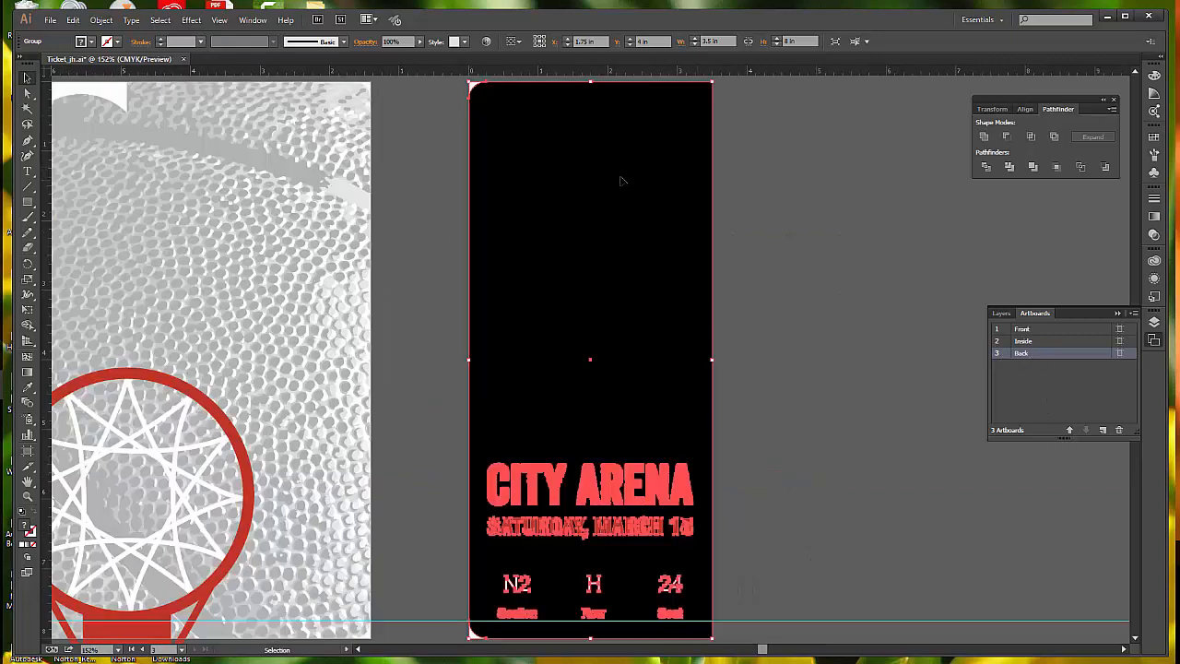
pyautogui.click(50, 19)
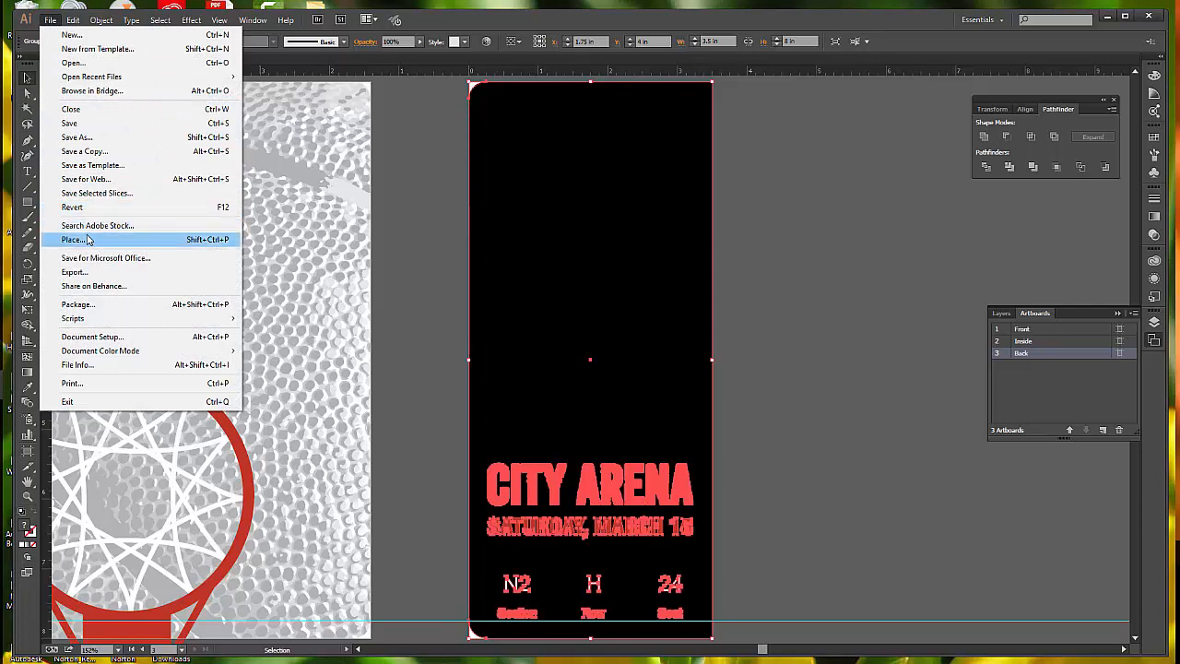
pyautogui.moveTo(72, 19)
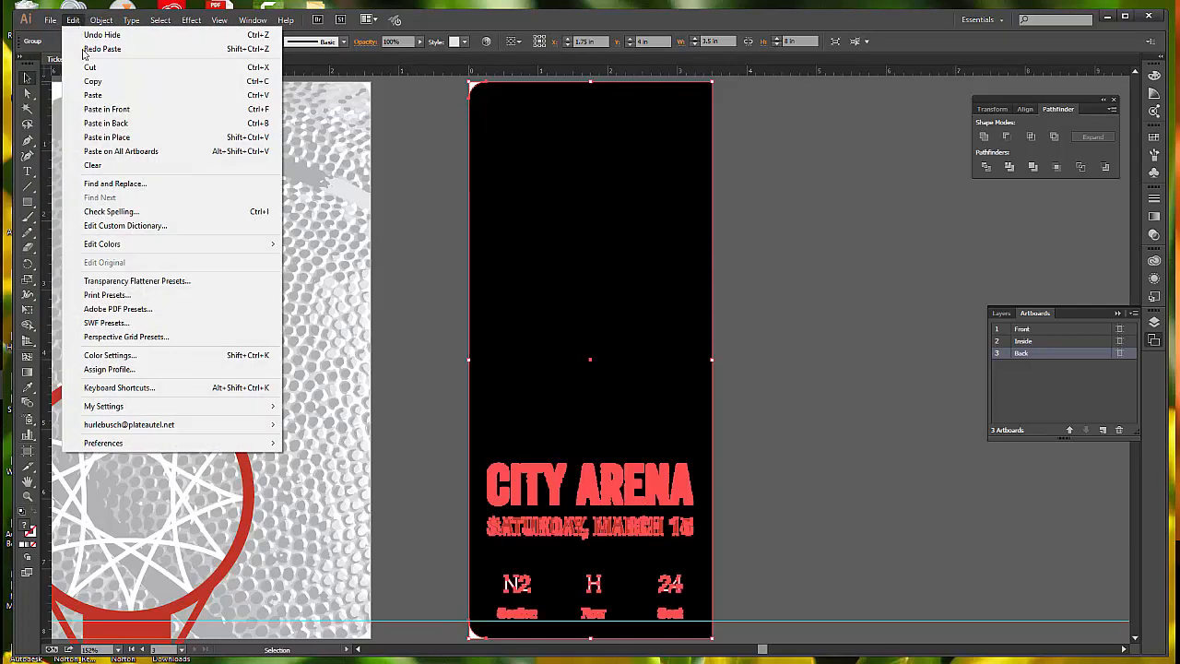
pyautogui.click(92, 95)
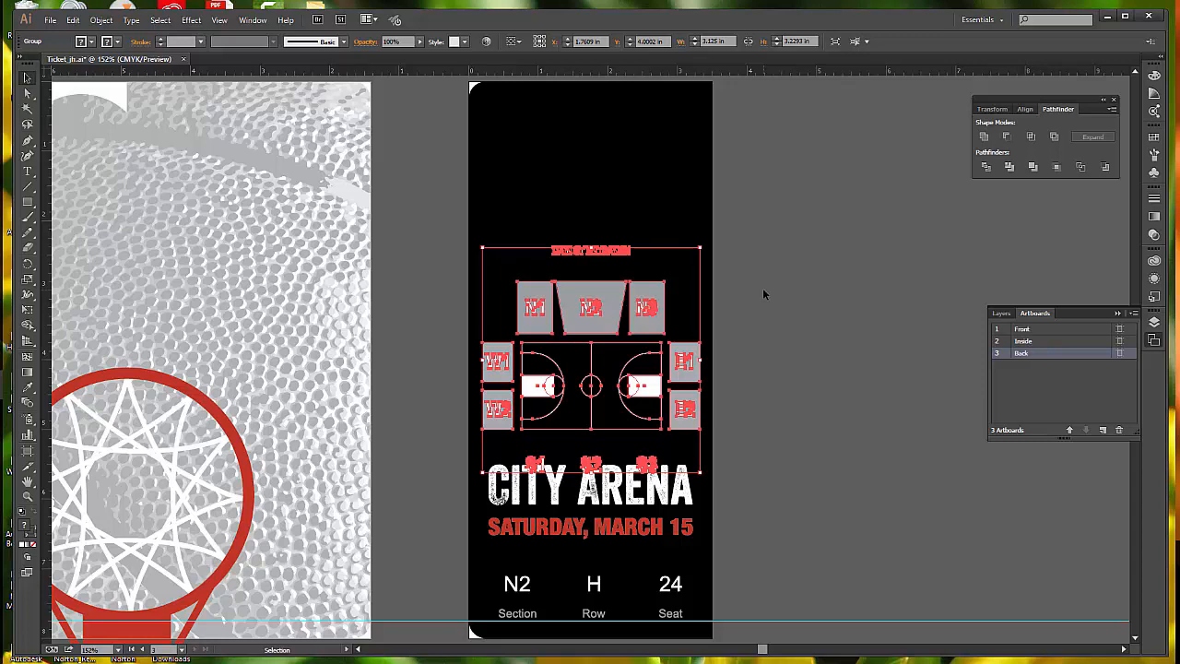
# Move the seating chart straight up about 0.86 in, clear of the CITY ARENA heading
pyautogui.keyDown('shift'); pyautogui.click(604, 314); pyautogui.keyUp('shift')
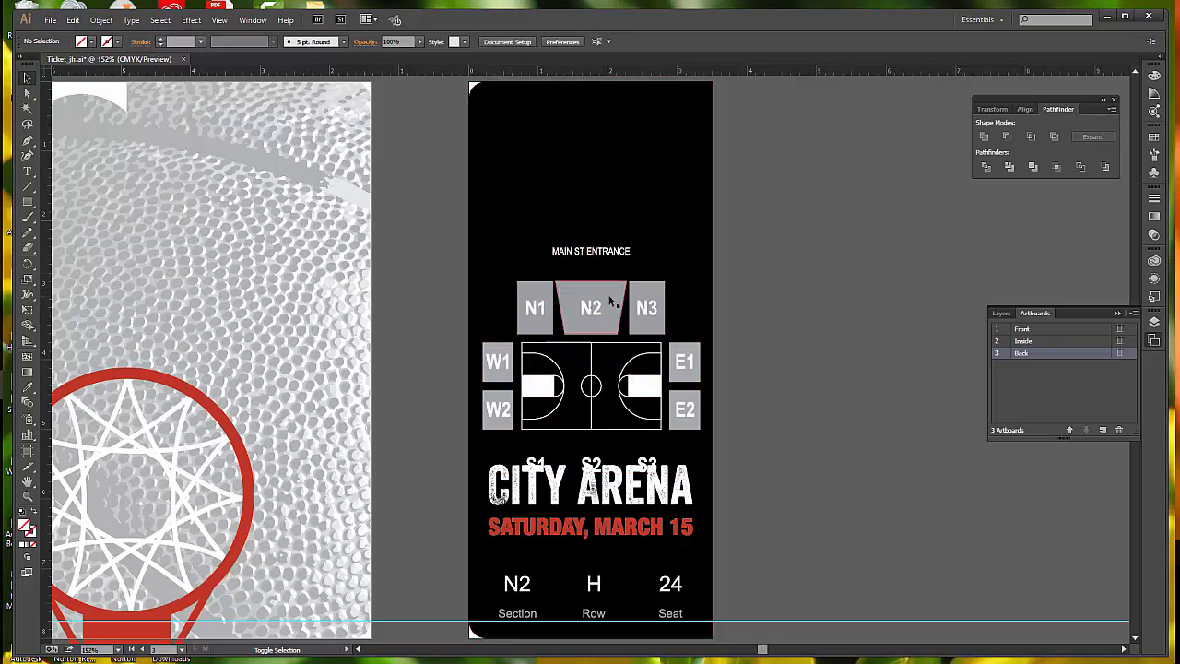
pyautogui.click(609, 301)
pyautogui.moveTo(609, 302); pyautogui.dragTo(608, 234)
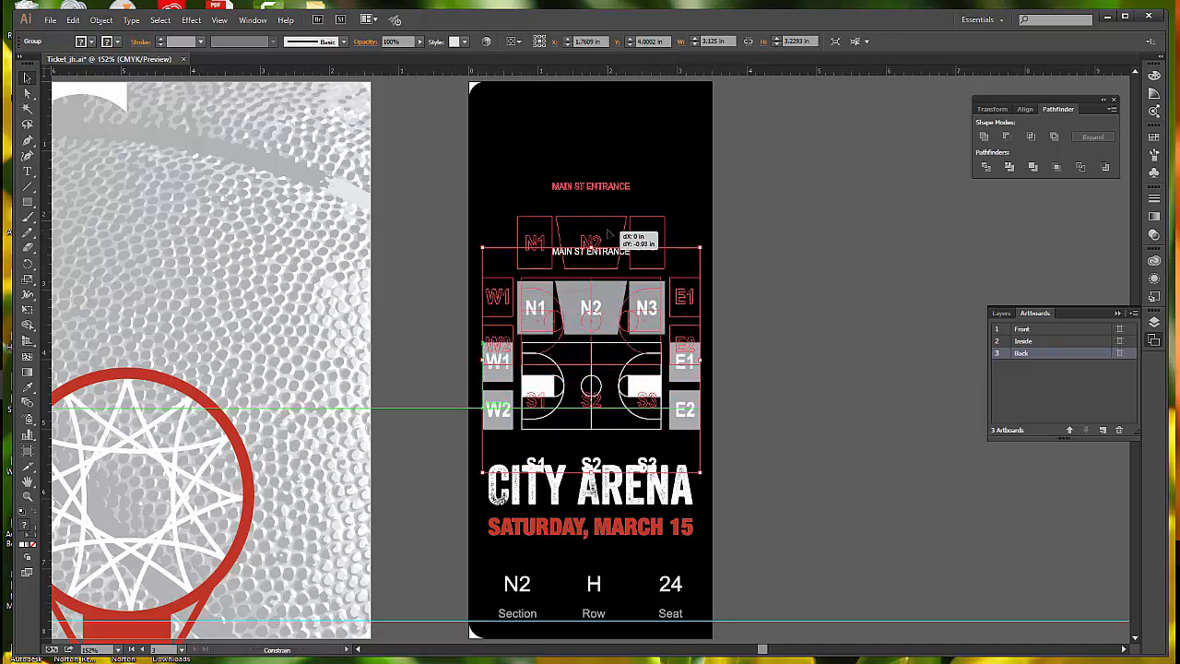
pyautogui.moveTo(608, 234); pyautogui.dragTo(606, 241)
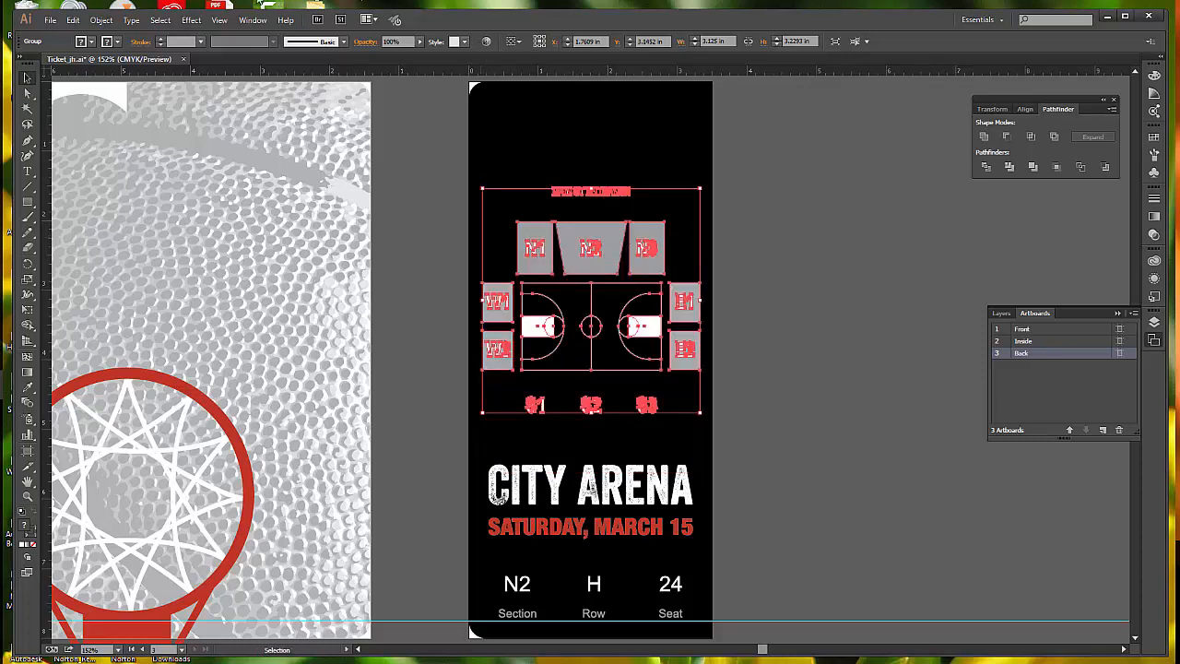
# Ungroup the seating chart on the Back artboard and deselect its parts
pyautogui.click(109, 21)
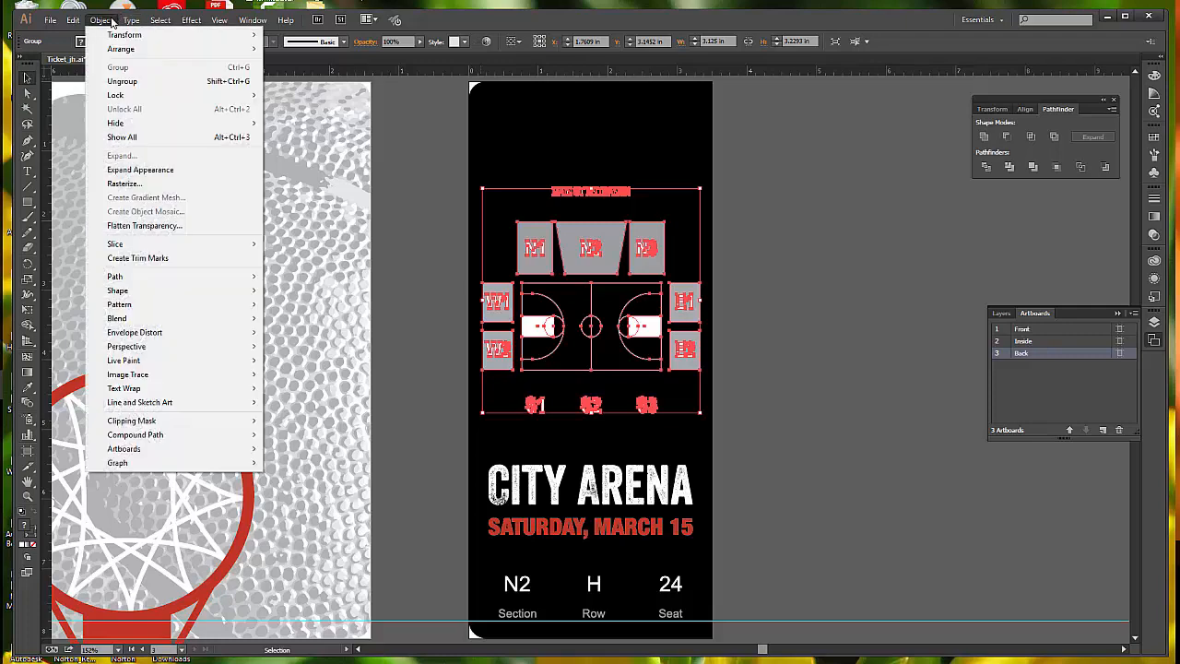
pyautogui.click(129, 82)
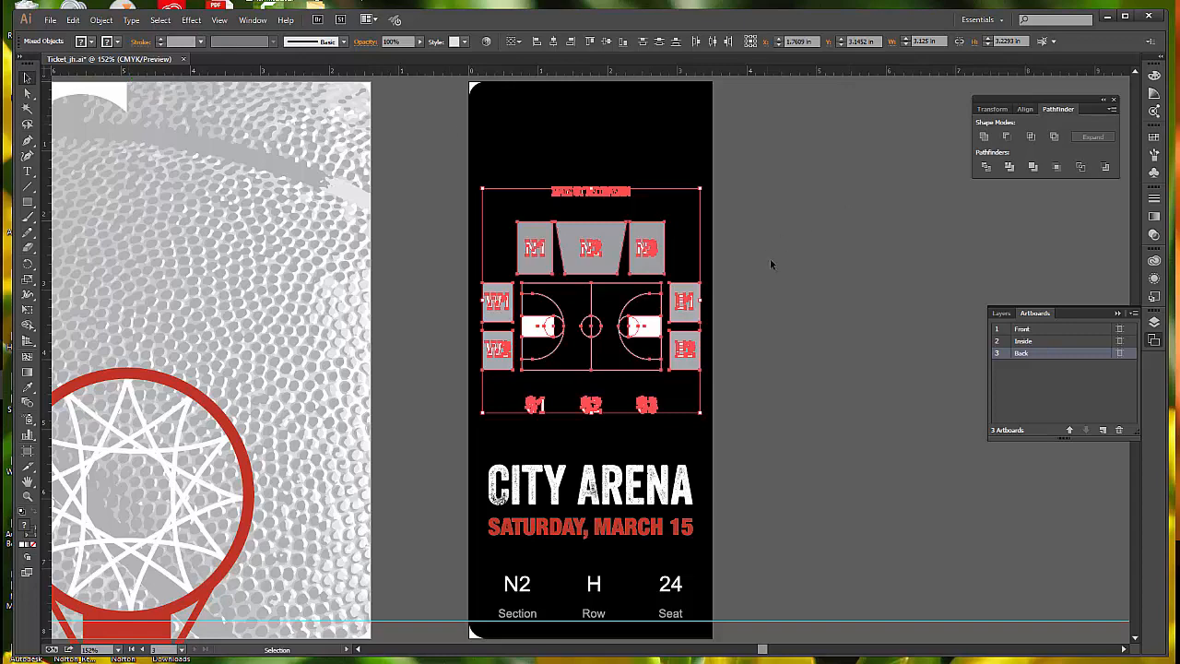
pyautogui.click(801, 265)
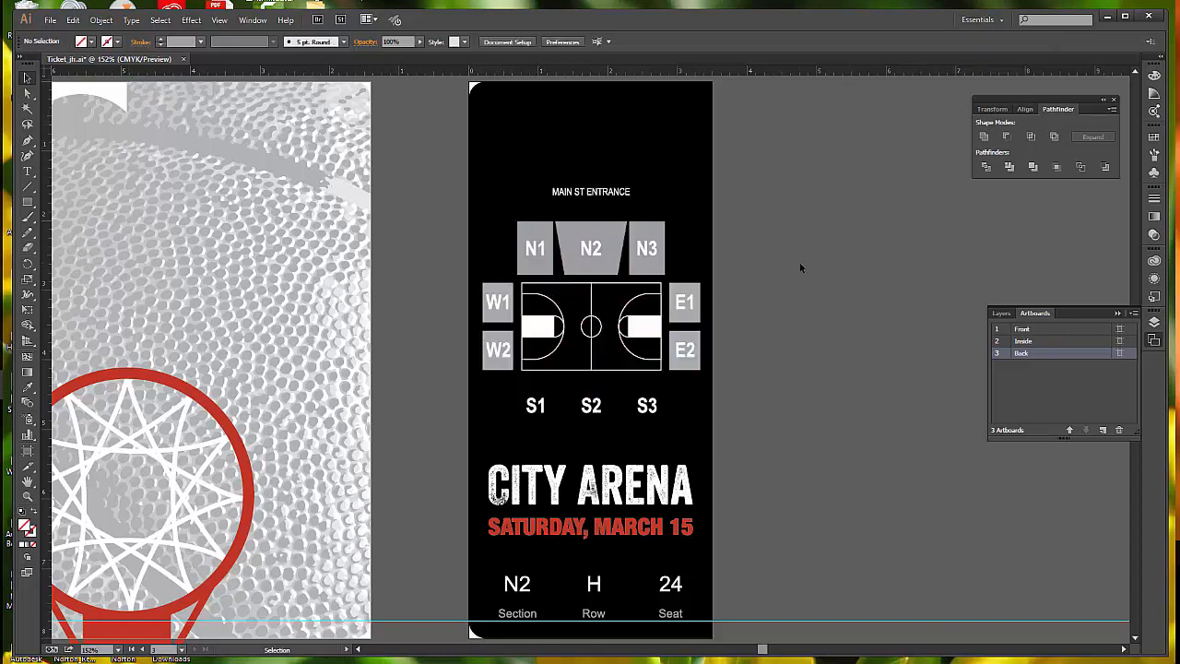